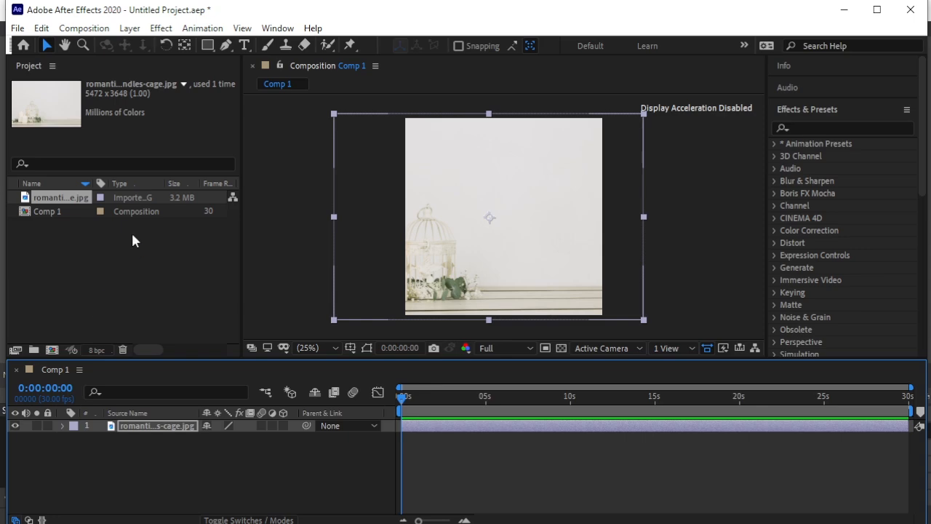
- Import the cake image WhatsApp-Image-2023-12-20-at-10.png, add it above the background layer, and place it in the composition's lower-right area
mouse_move(195, 309)
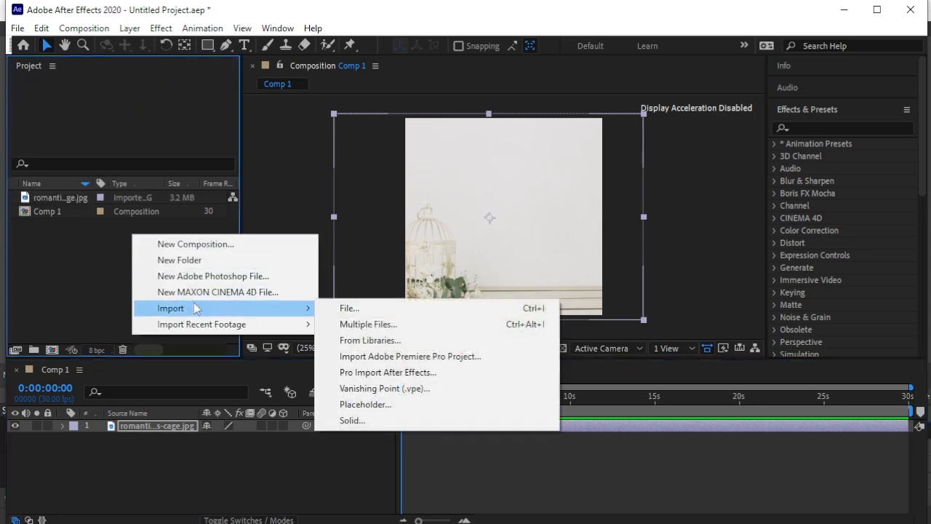
click(362, 307)
click(625, 173)
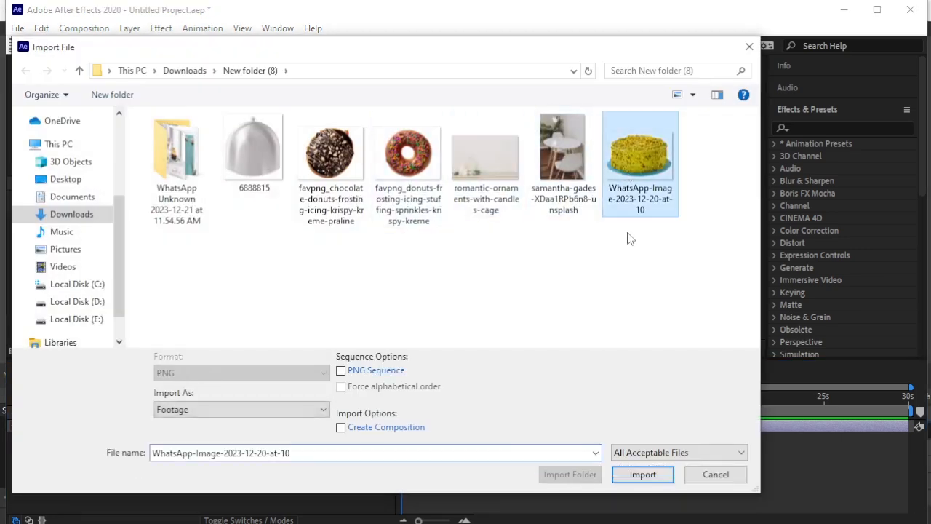
click(642, 486)
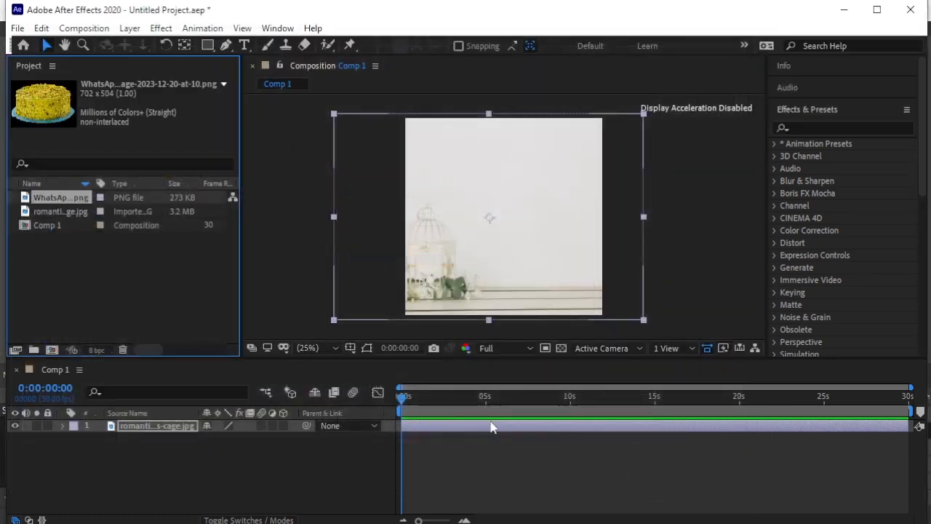
drag(110, 197, 142, 423)
drag(512, 219, 543, 274)
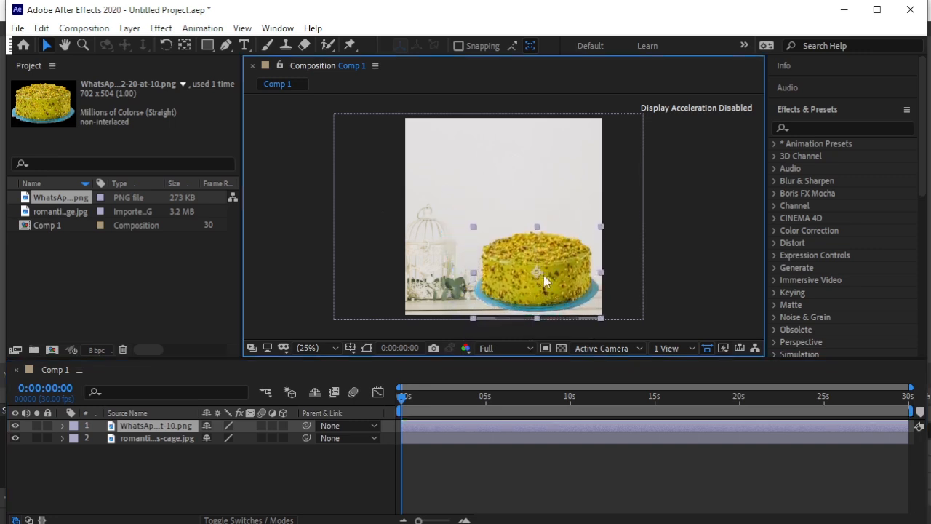
- Scale the cake layer to 75% and shift it slightly down onto the wooden table
key(s)
click(249, 437)
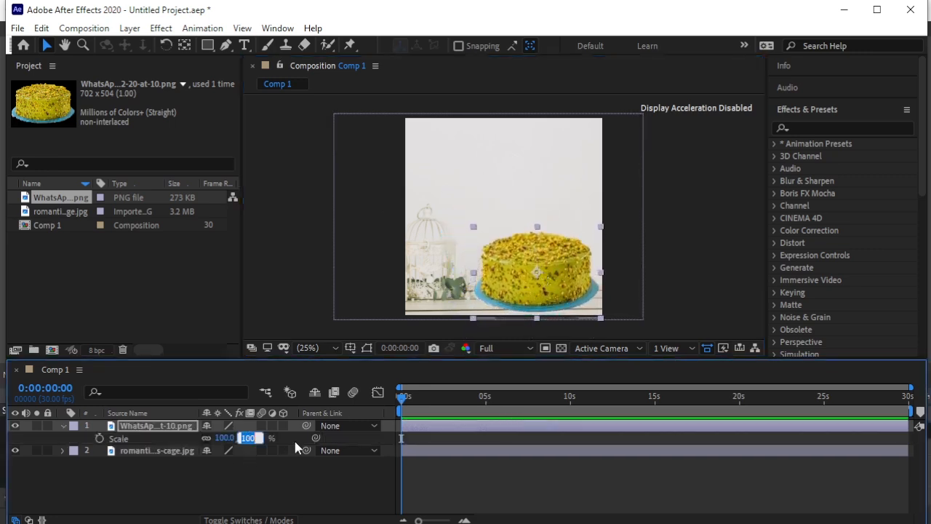
text(75)
key(Return)
drag(554, 257, 555, 265)
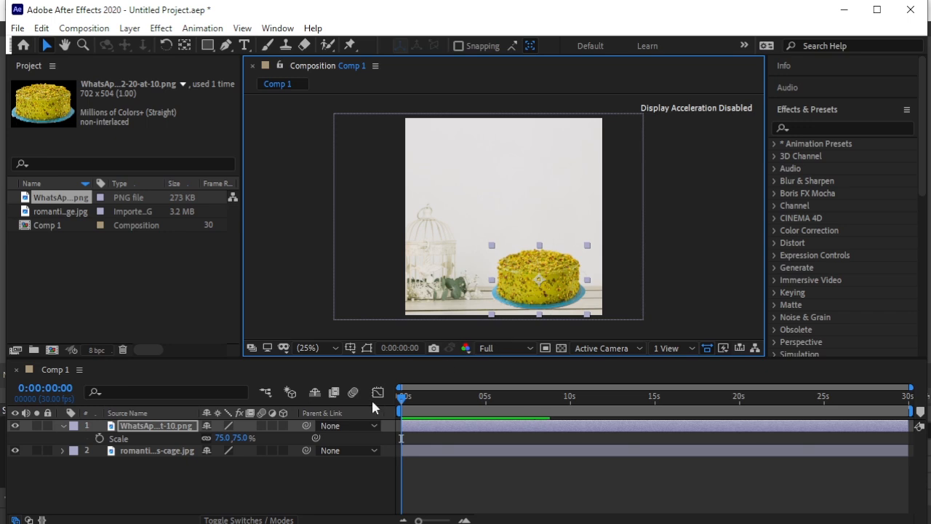
click(62, 426)
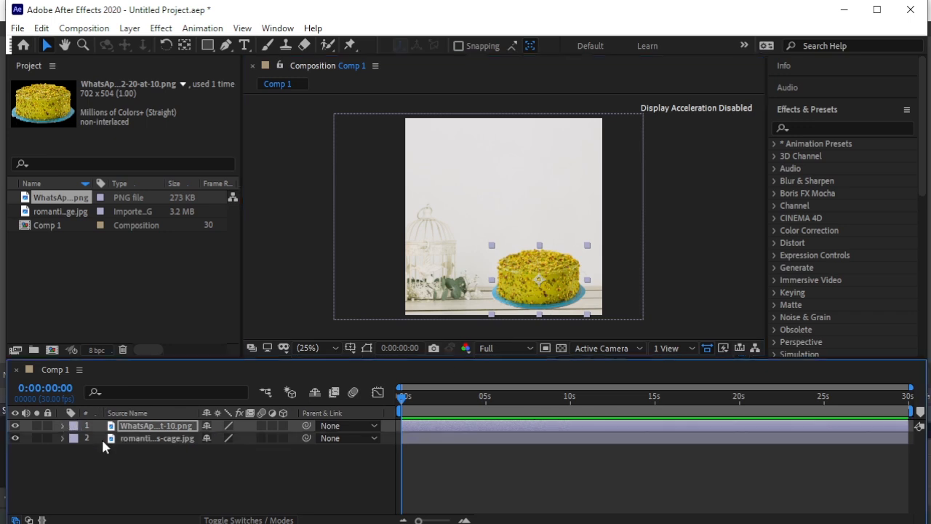
- Set the cake layer's scale to 73%
click(154, 425)
key(s)
click(241, 438)
text(73)
click(262, 480)
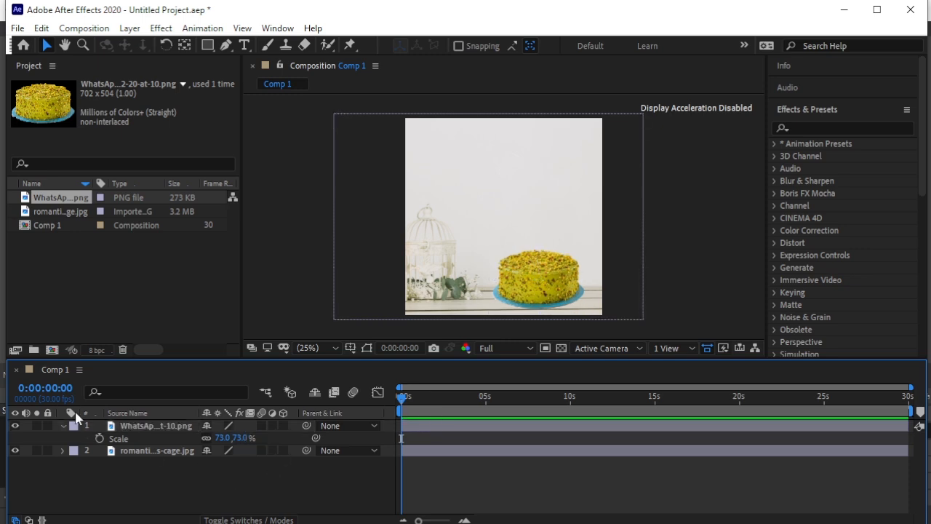
click(63, 426)
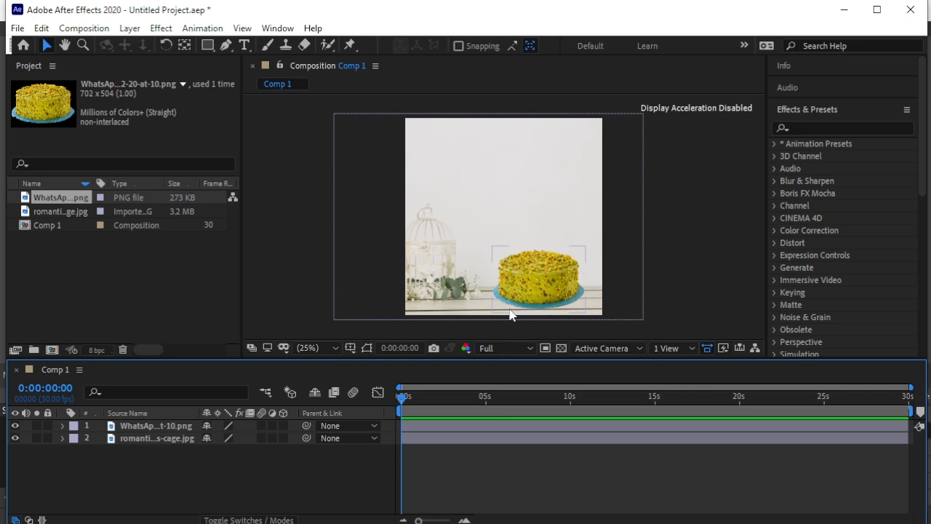
- Nudge the cake layer in small increments to fine-tune its position on the table
click(148, 426)
key(Down)
key(Down)
key(Down)
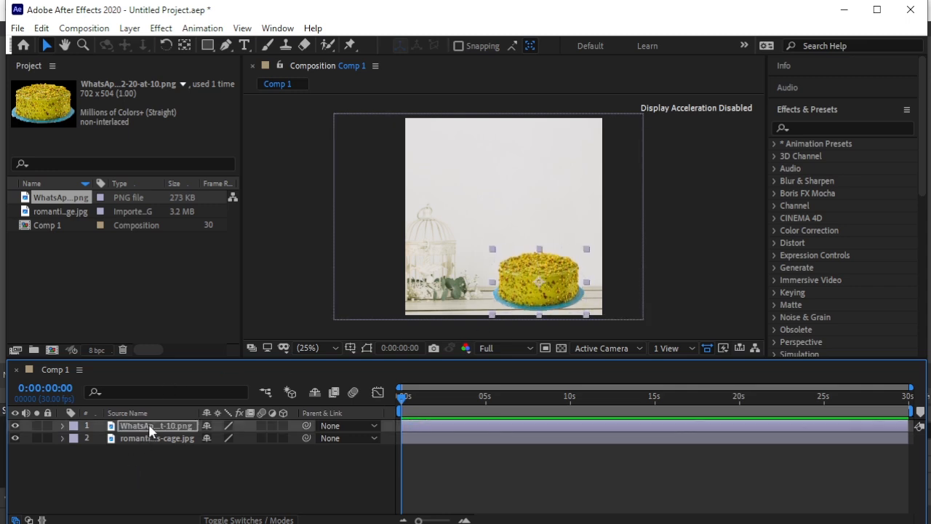
key(Up)
key(Up)
key(Up)
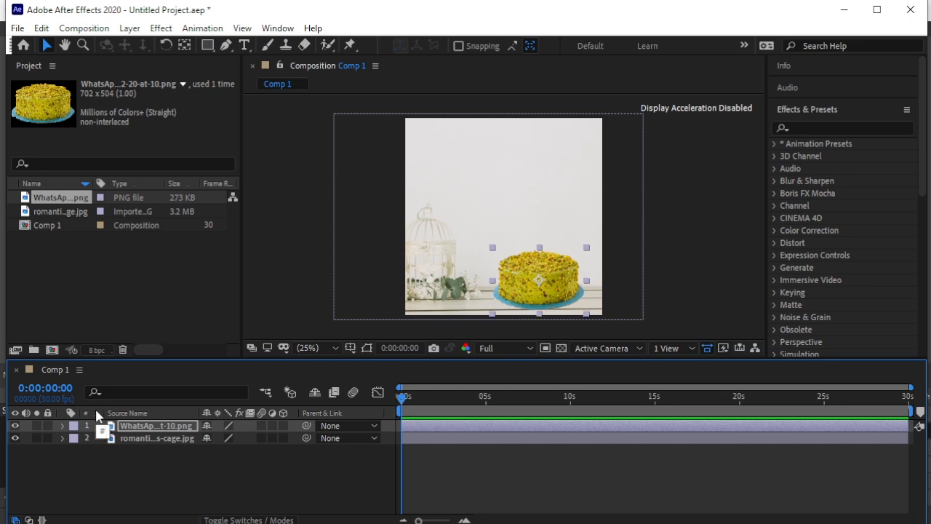
key(Right)
click(109, 470)
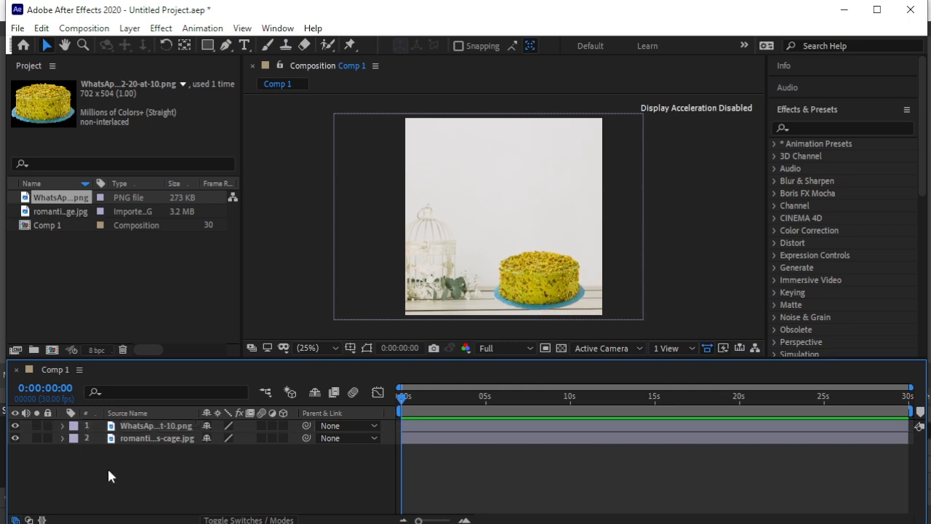
- Import the glass dome image 6888815.png and add it to the composition above the cake layer
right_click(107, 245)
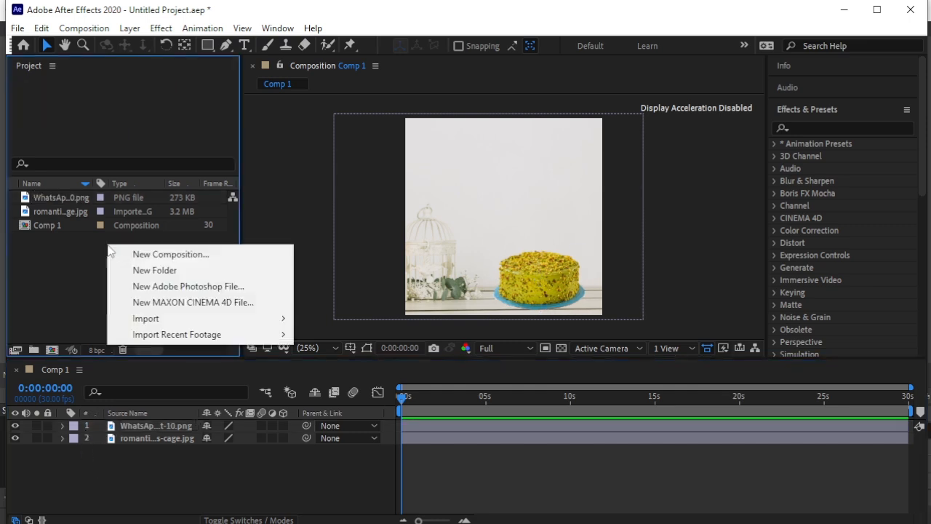
mouse_move(160, 320)
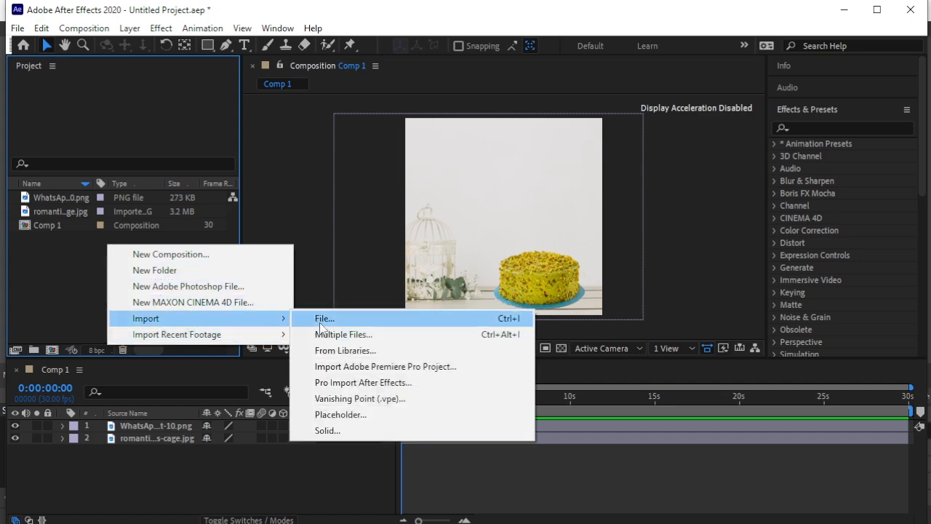
click(320, 324)
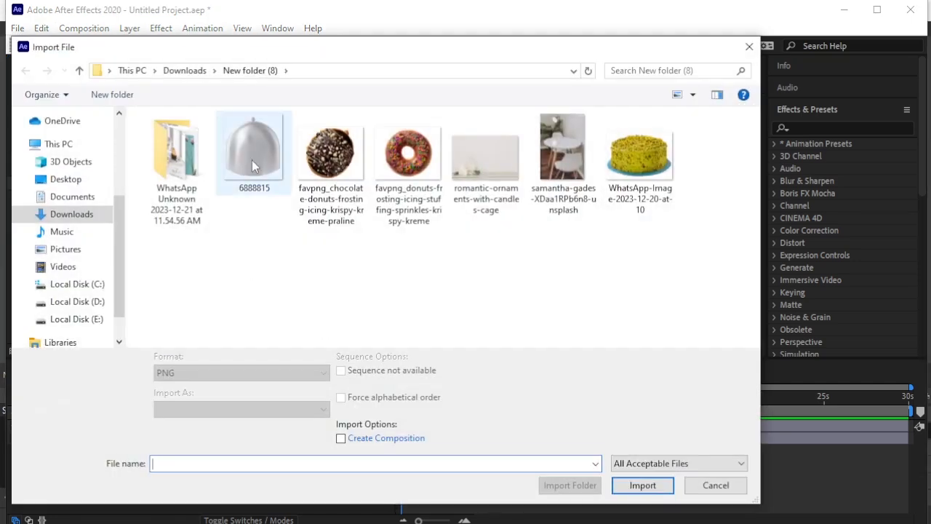
click(271, 146)
click(643, 474)
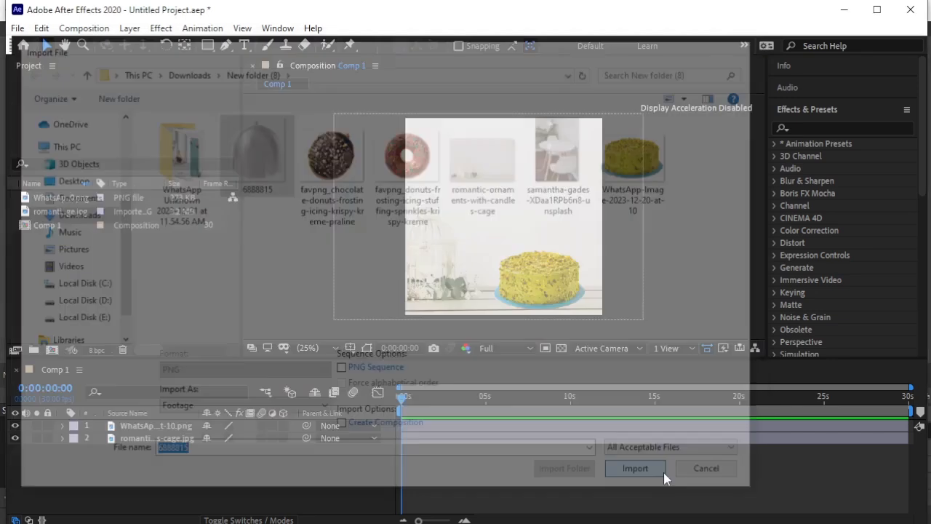
drag(156, 238, 182, 429)
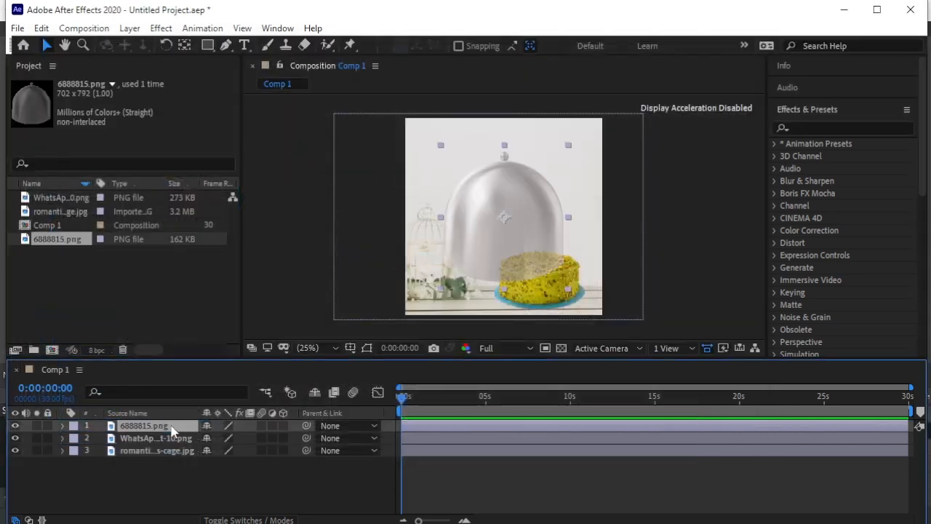
- Scale the dome layer to 73% and position it over the cake so it covers the cake down to its plate
key(s)
click(249, 437)
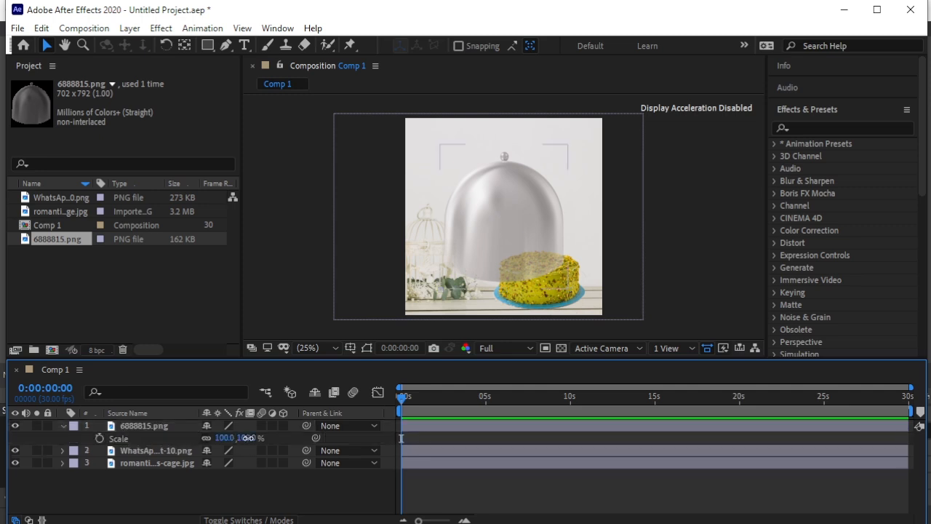
text(73)
key(Return)
drag(490, 233, 524, 275)
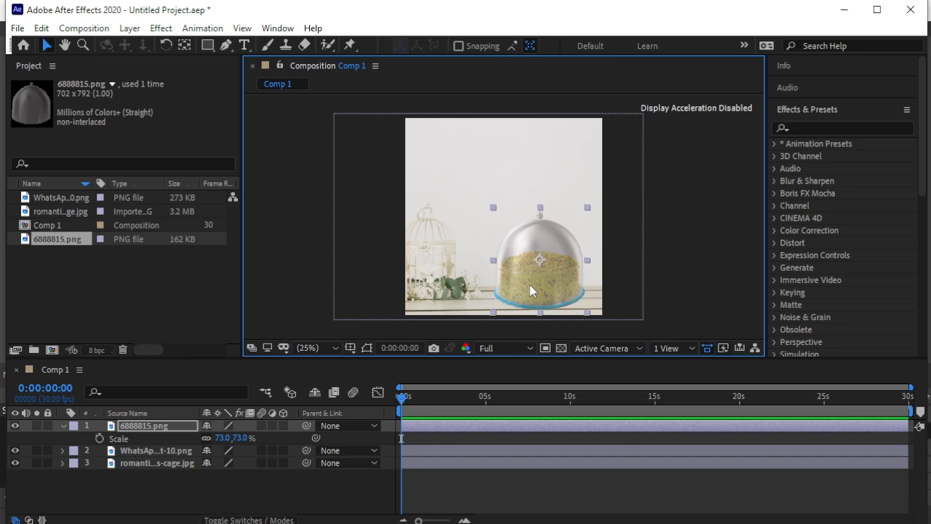
click(63, 426)
click(161, 479)
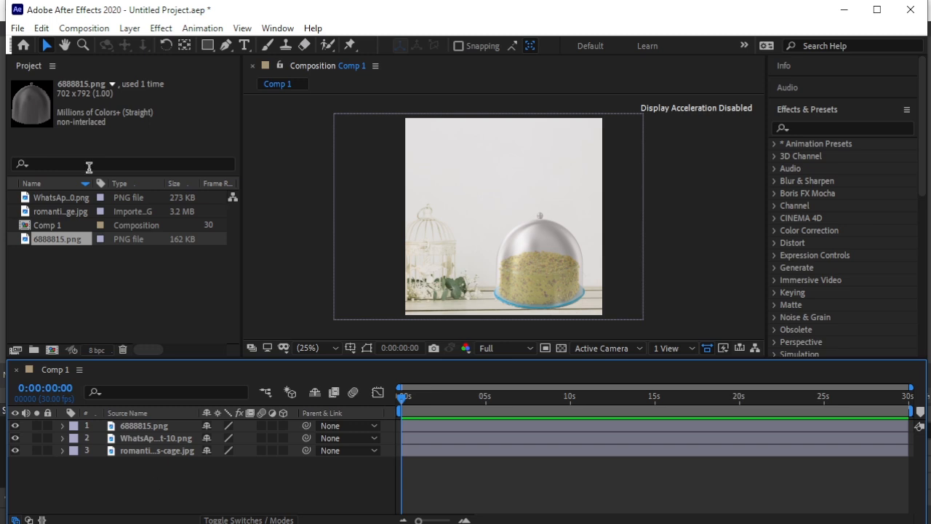
- Add a text layer reading "Introducing" in the upper part of the composition
click(244, 45)
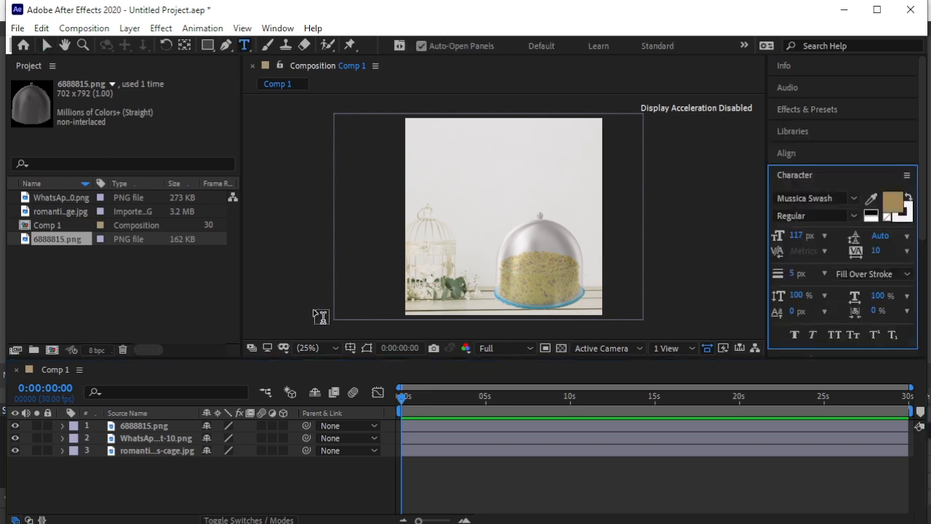
click(435, 172)
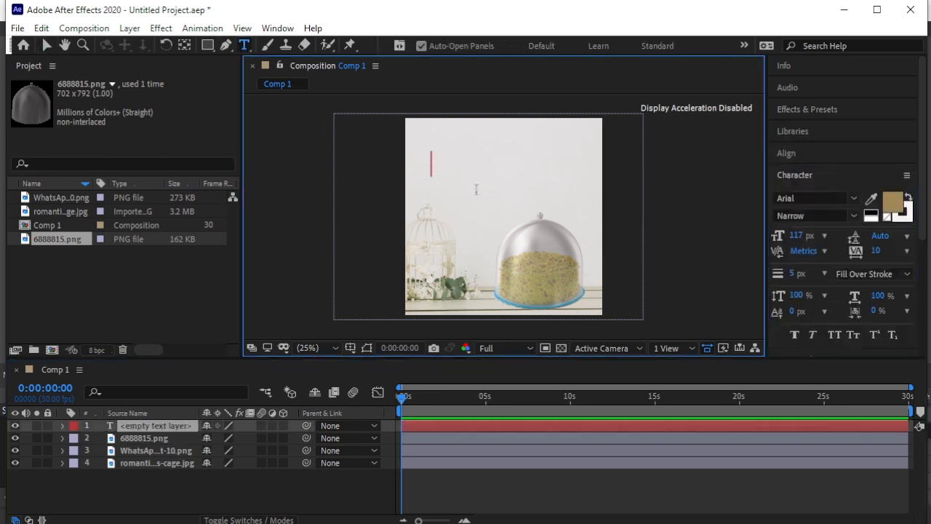
text(Intro)
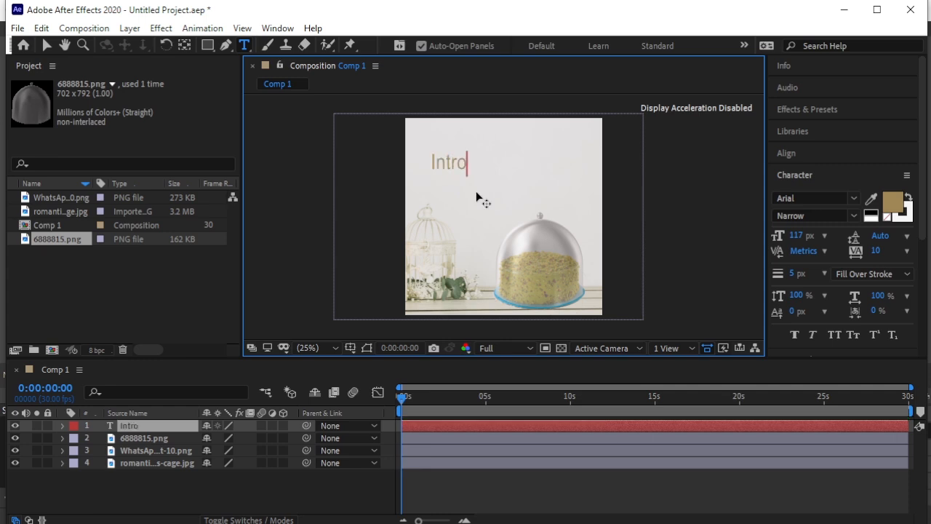
text(ducing)
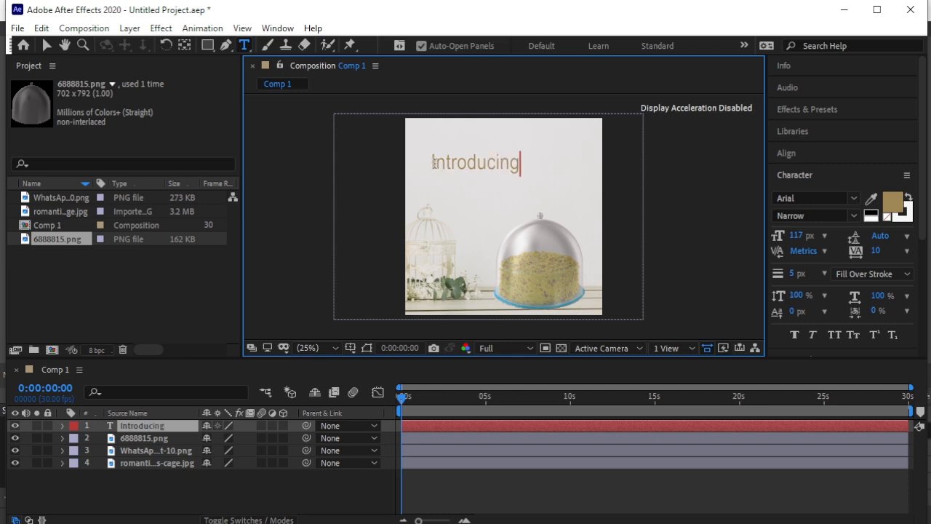
- Change the font of the whole "Introducing" text to Mussica Swash
drag(431, 163, 535, 160)
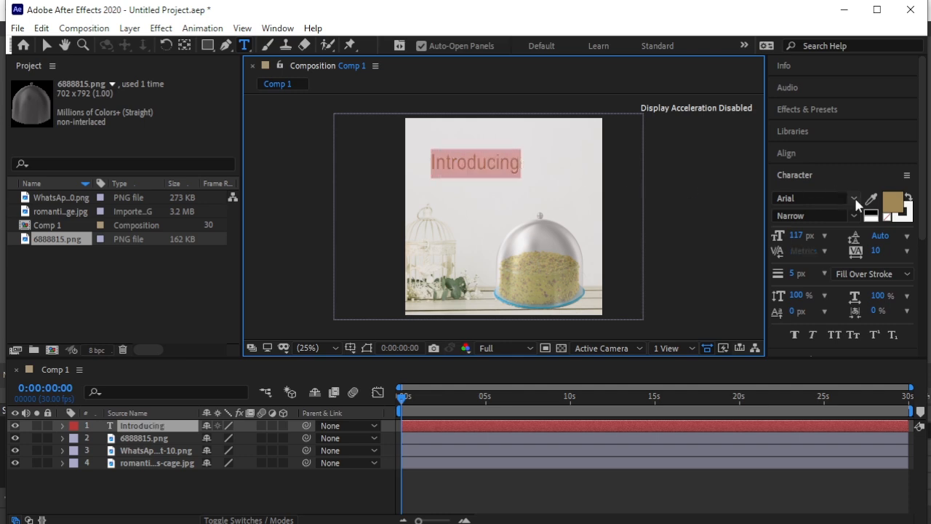
click(855, 203)
click(855, 199)
text(mu)
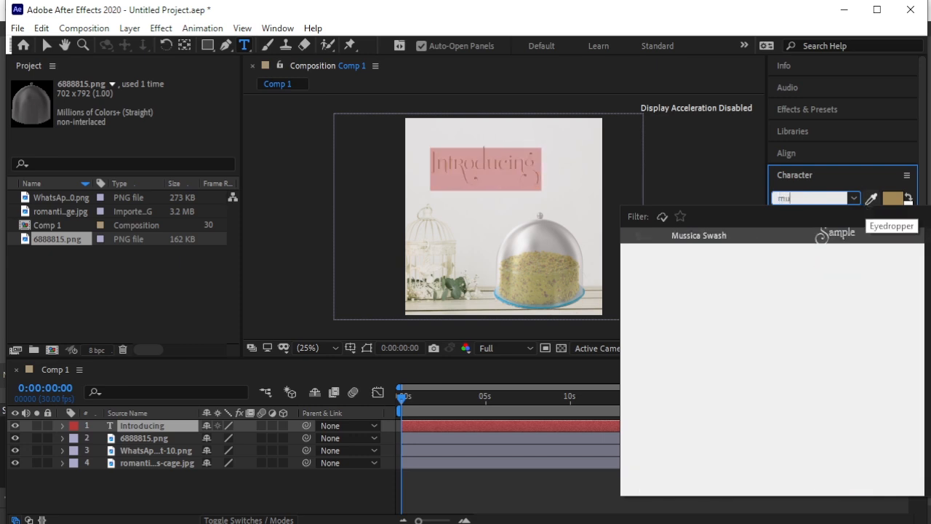
click(835, 231)
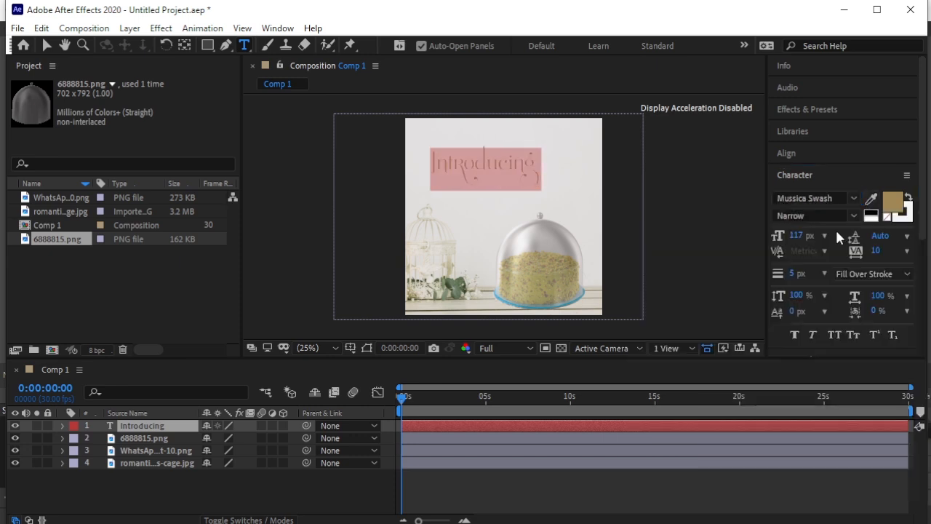
- Remove the stroke colour from the "Introducing" text and set its font size to 124 px
click(899, 214)
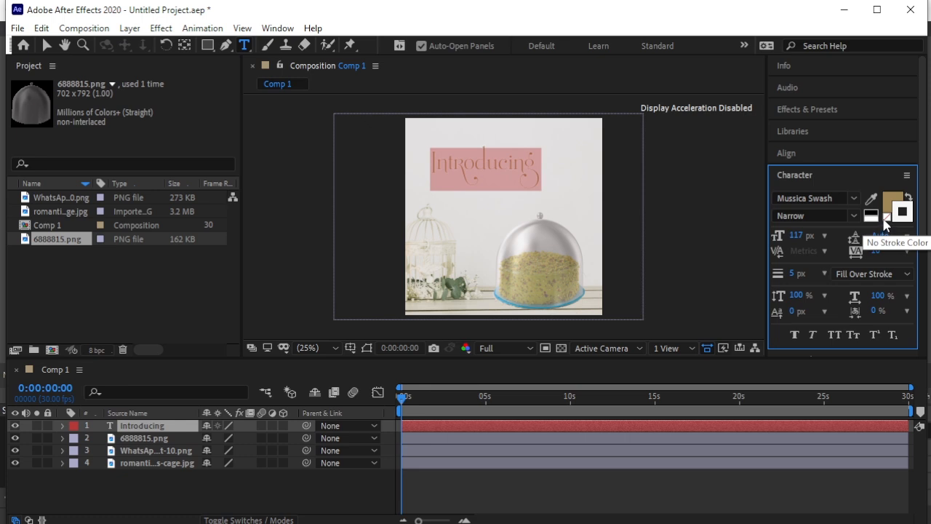
click(886, 218)
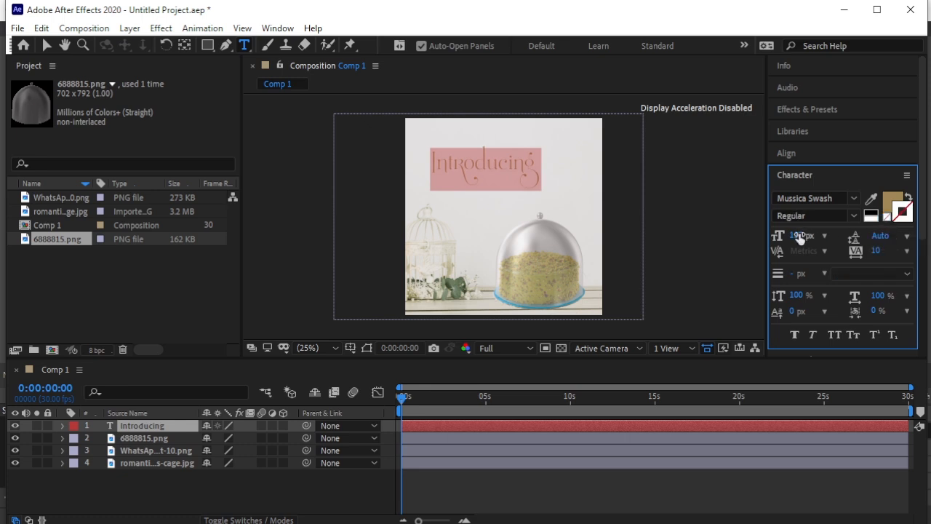
drag(801, 235, 818, 235)
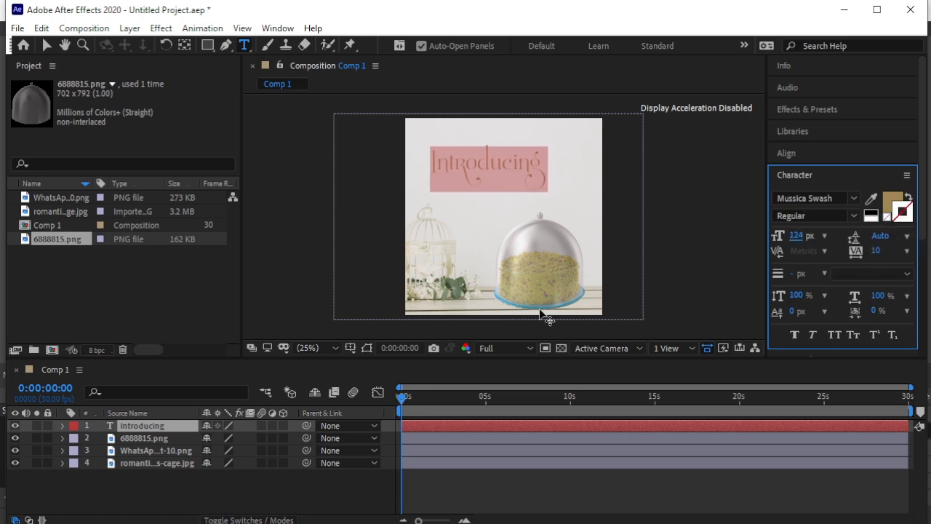
click(130, 480)
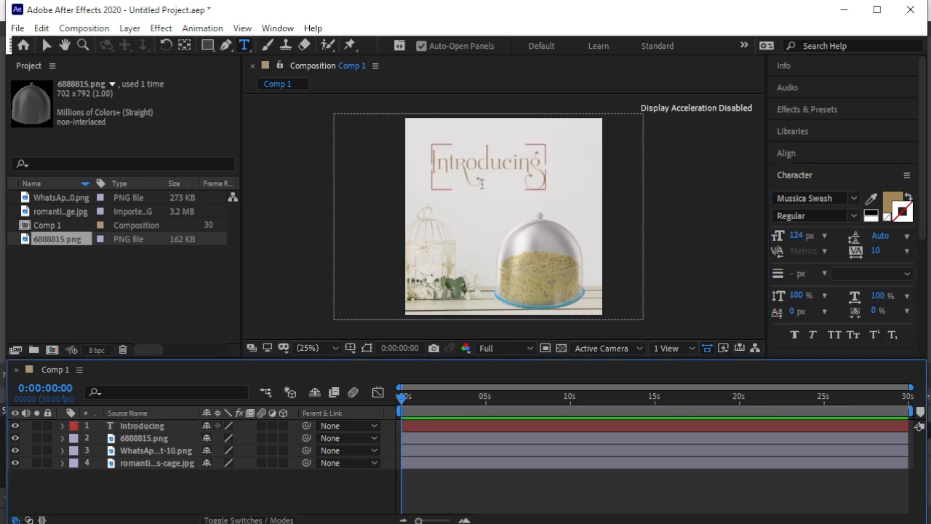
- Move the "Introducing" text slightly lower and centre it horizontally in the composition
click(45, 45)
mouse_move(497, 174)
mouse_down()
mouse_move(486, 178)
mouse_move(504, 182)
mouse_up()
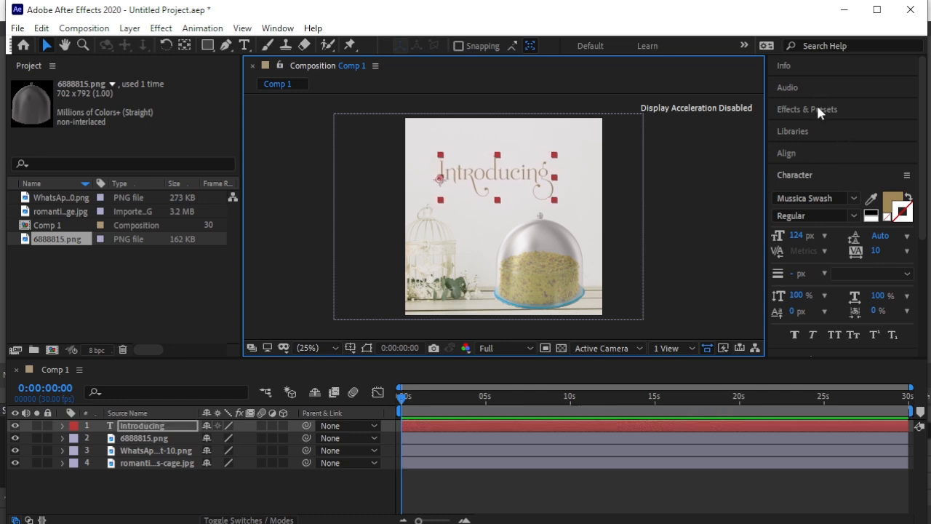
click(811, 151)
click(813, 188)
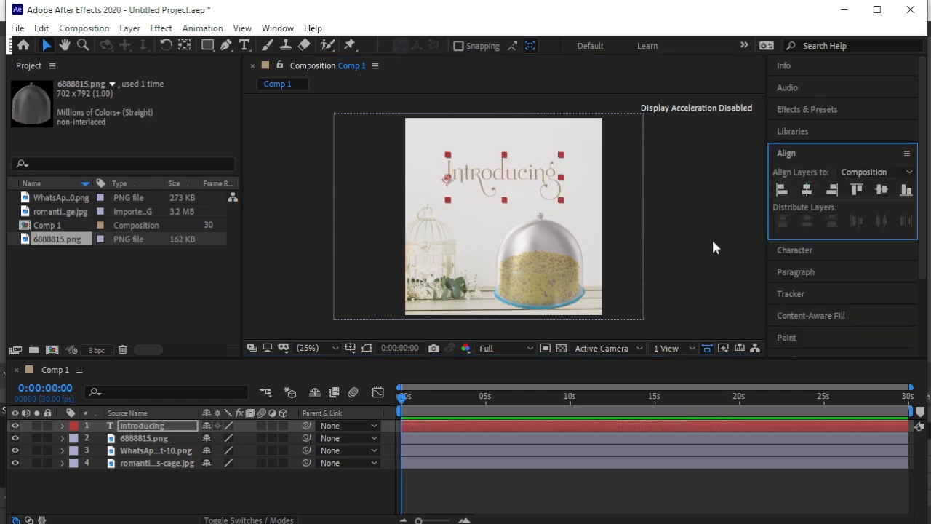
click(676, 260)
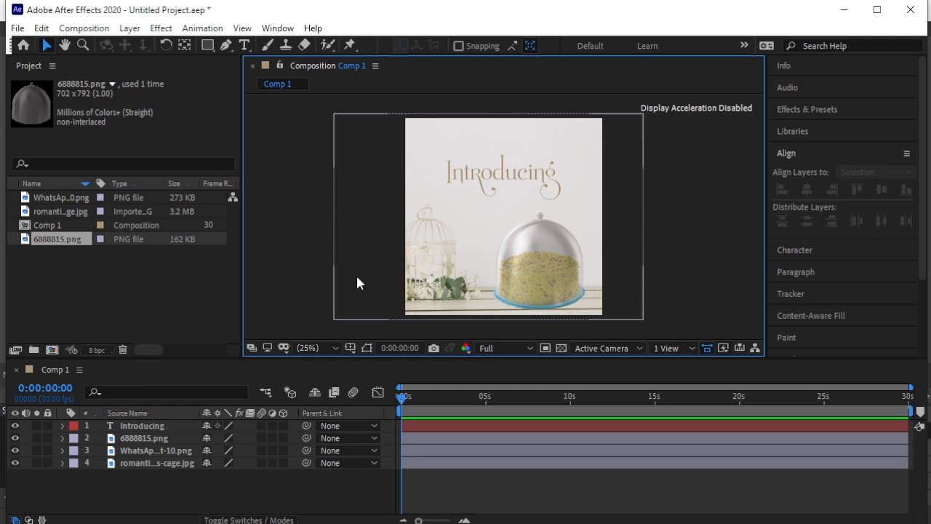
- Apply the 3D Basic Position Z Cascade text animation preset to the "Introducing" layer at 0:00:00:00
click(861, 111)
click(774, 145)
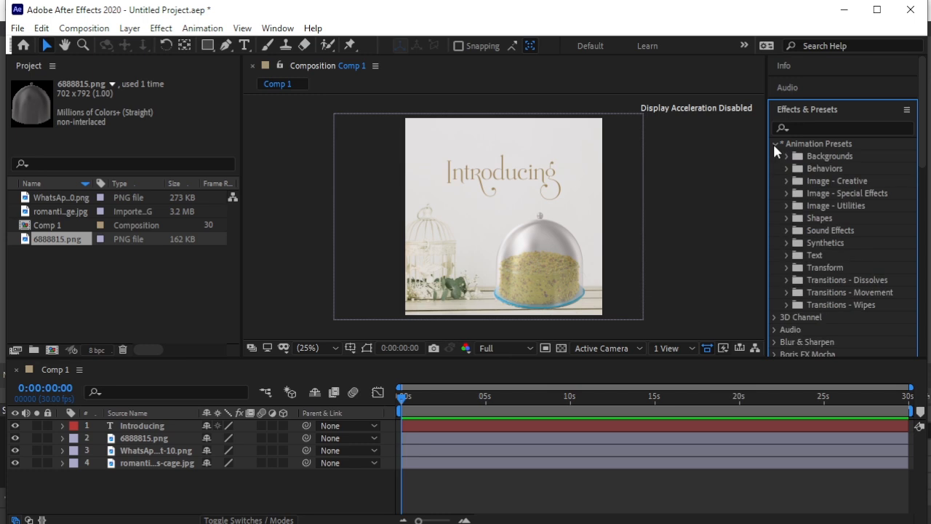
scroll(821, 230, down, 3)
click(784, 164)
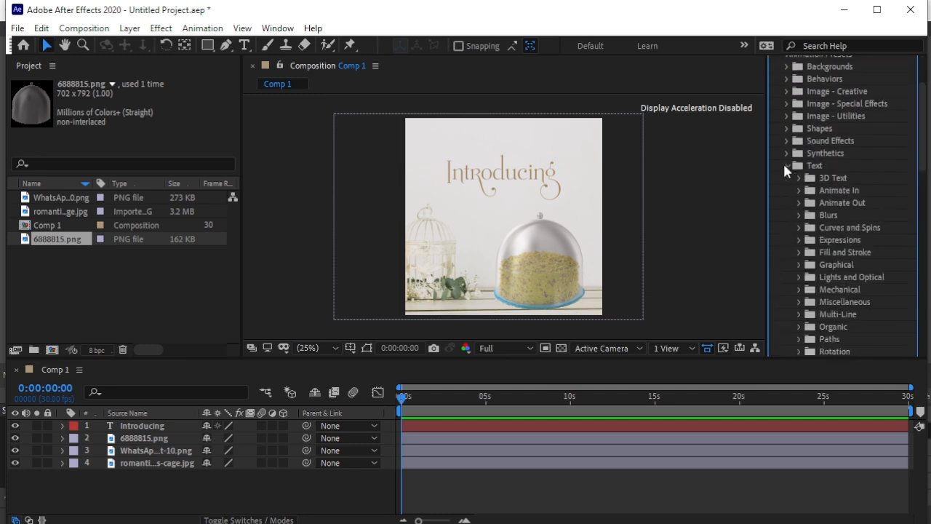
scroll(792, 135, down, 2)
click(799, 118)
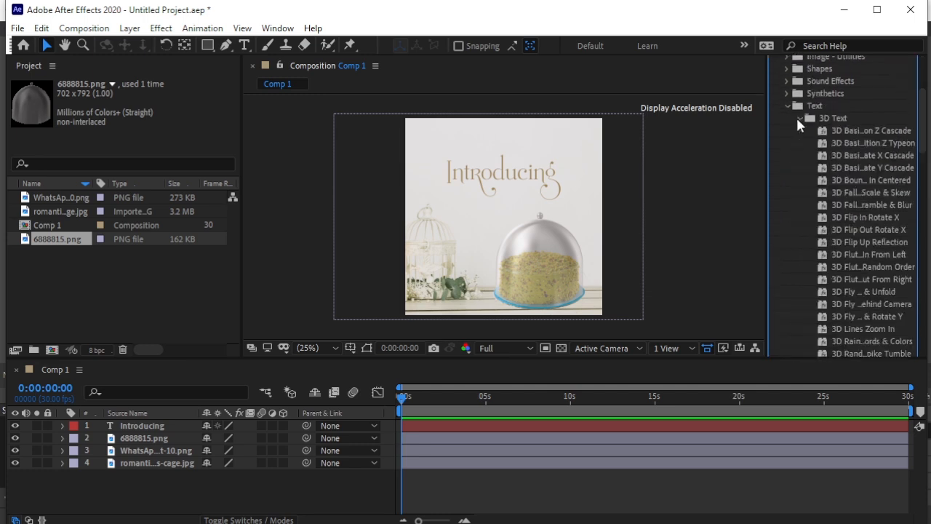
click(840, 132)
drag(902, 137, 513, 176)
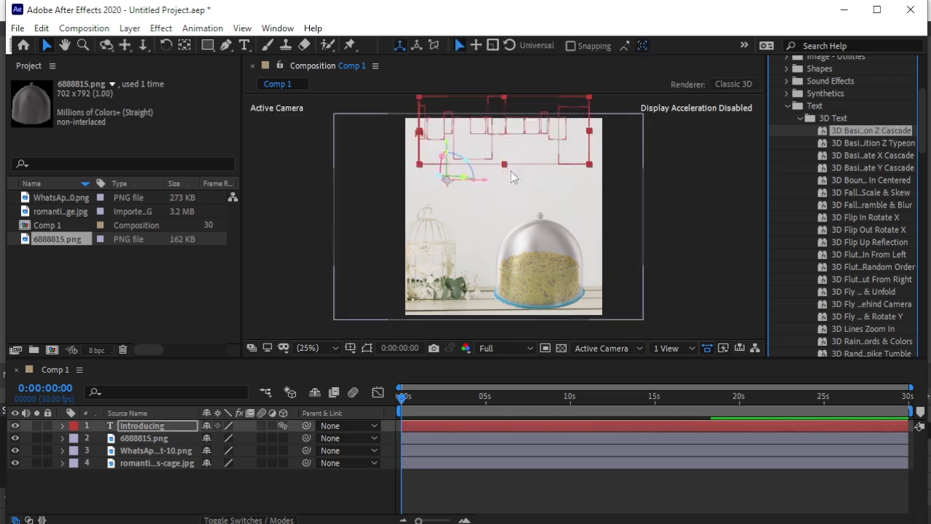
- Preview the "Introducing" text animation from the start of the composition
click(335, 481)
key(space)
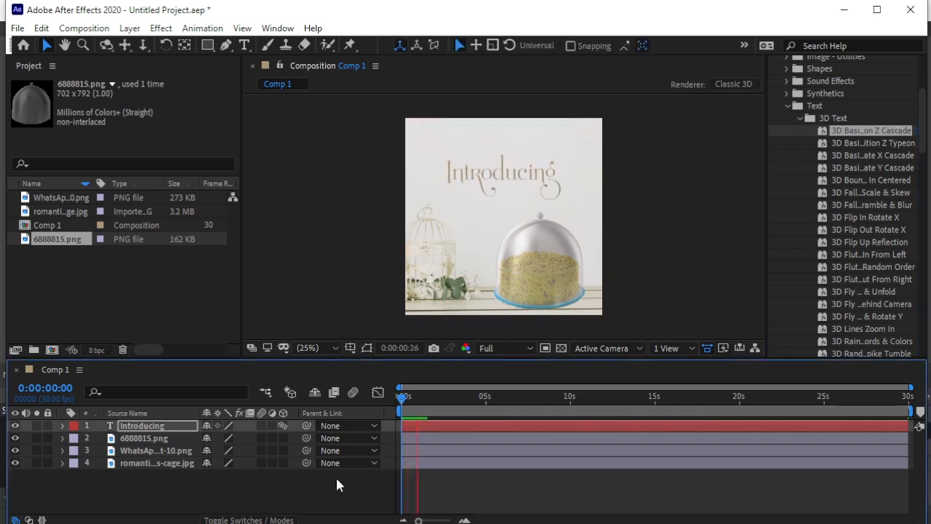
key(space)
drag(429, 397, 367, 409)
click(347, 499)
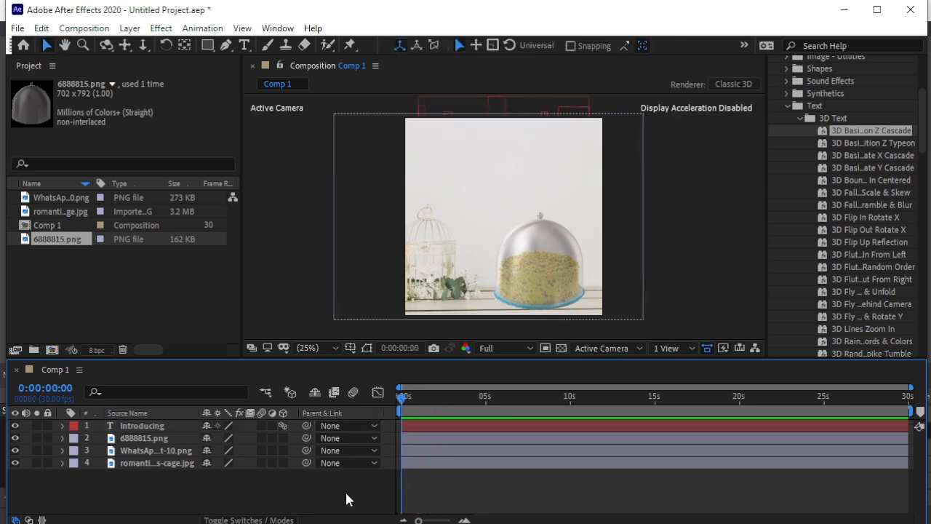
key(space)
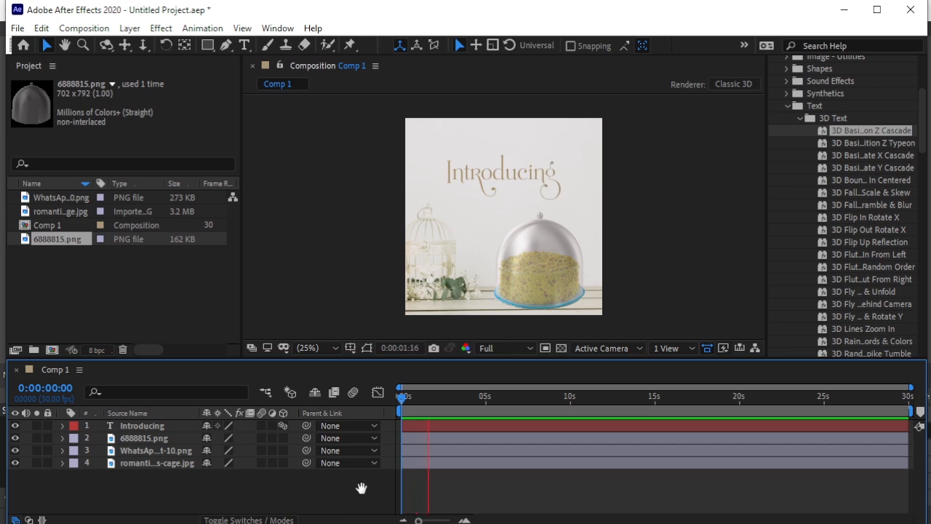
key(space)
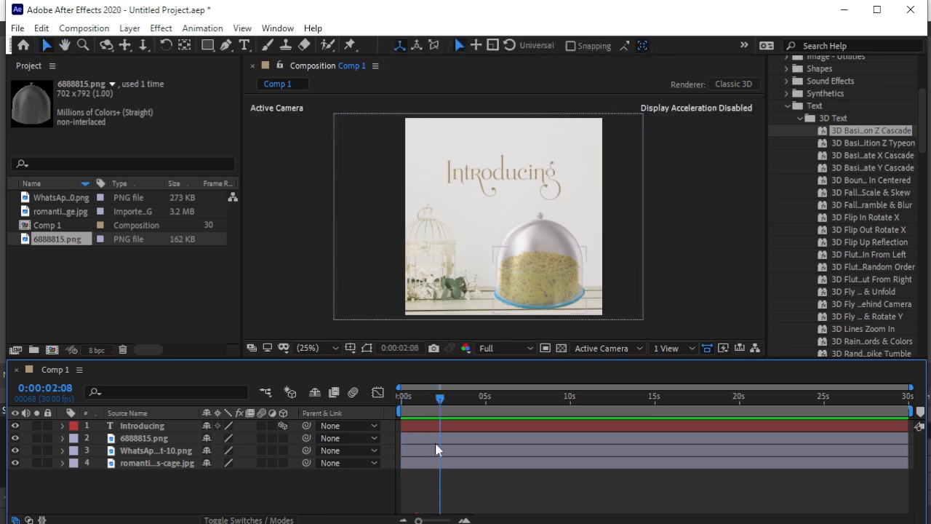
- Play the composition from the start up to 0:00:02:05 and trim the end of the "Introducing" layer there
drag(435, 399, 372, 411)
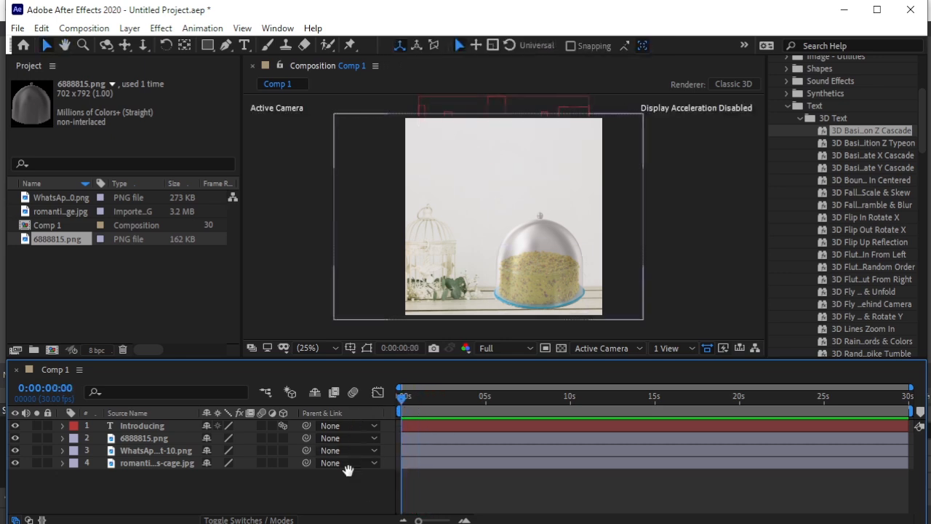
key(space)
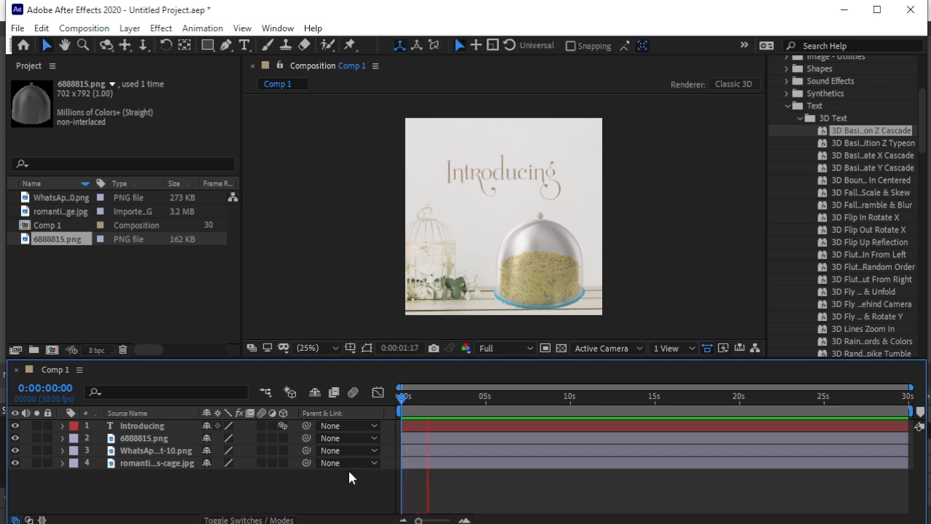
key(space)
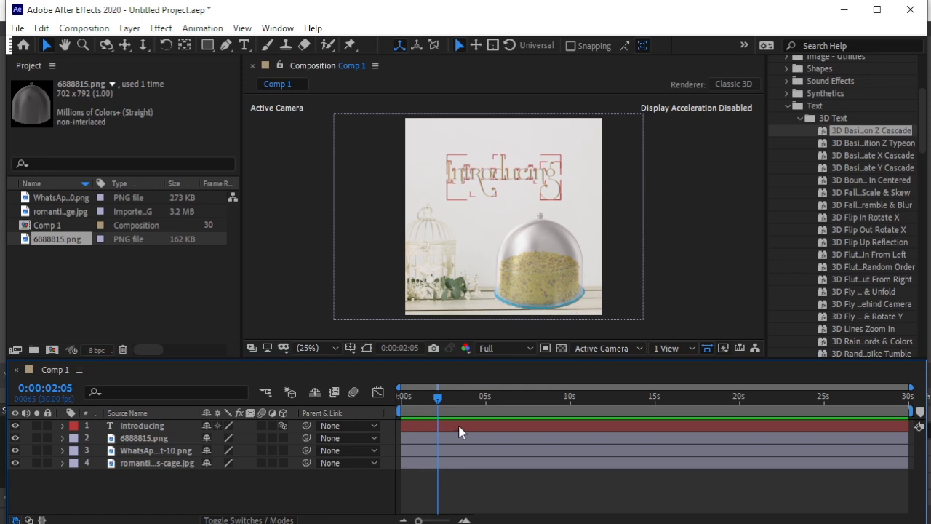
click(461, 427)
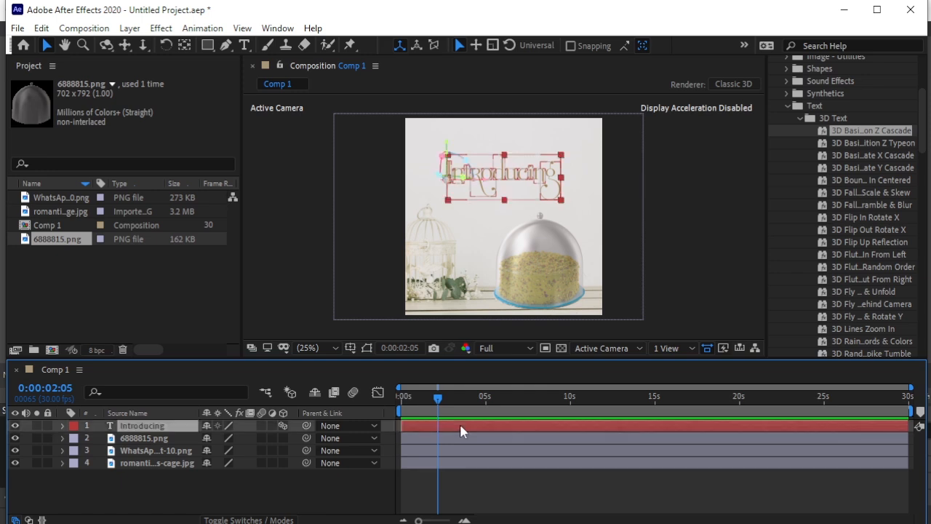
key(alt+bracketright)
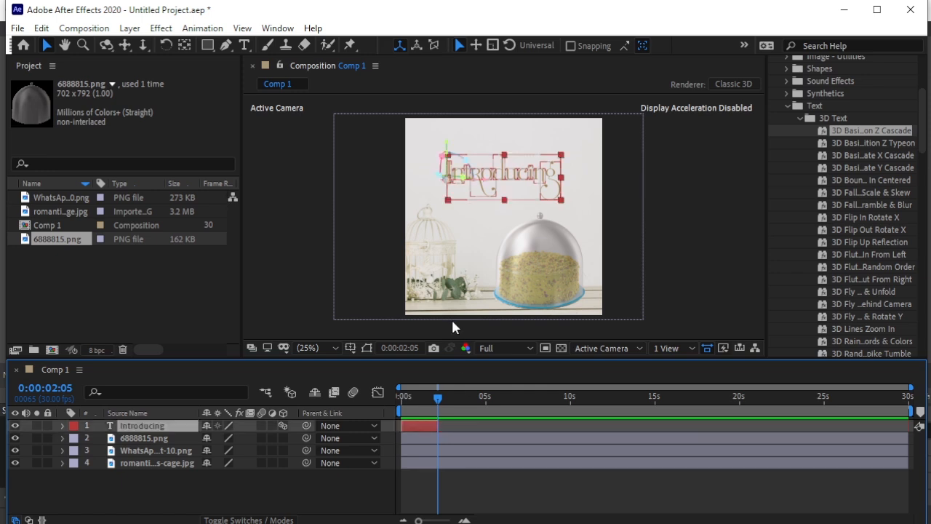
- Add Position keyframes to the glass dome layer at 0:00:02:05 and 0:00:00:00, keeping it over the cake
click(541, 246)
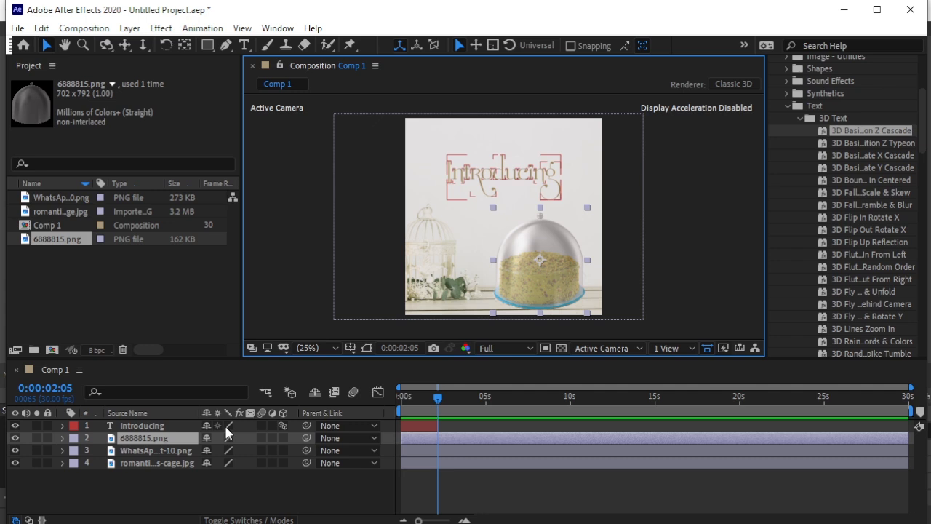
key(p)
click(100, 450)
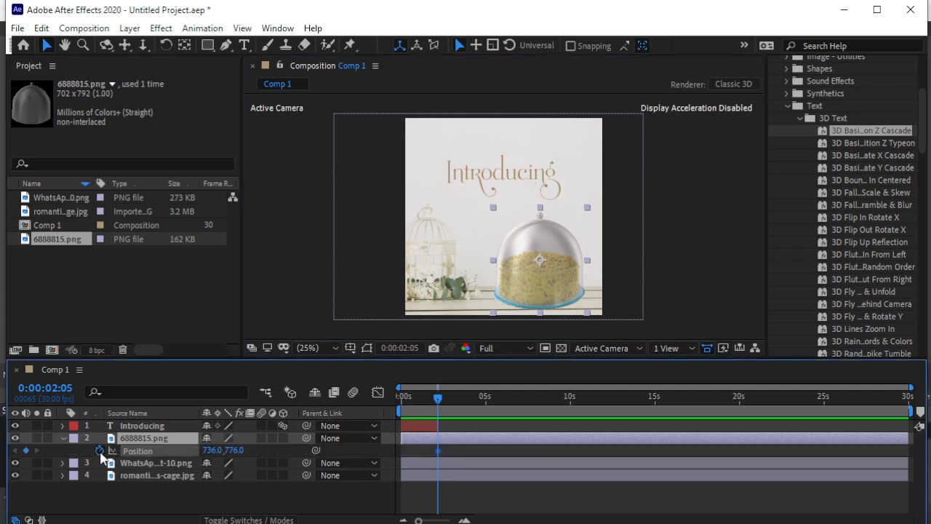
drag(437, 397, 401, 397)
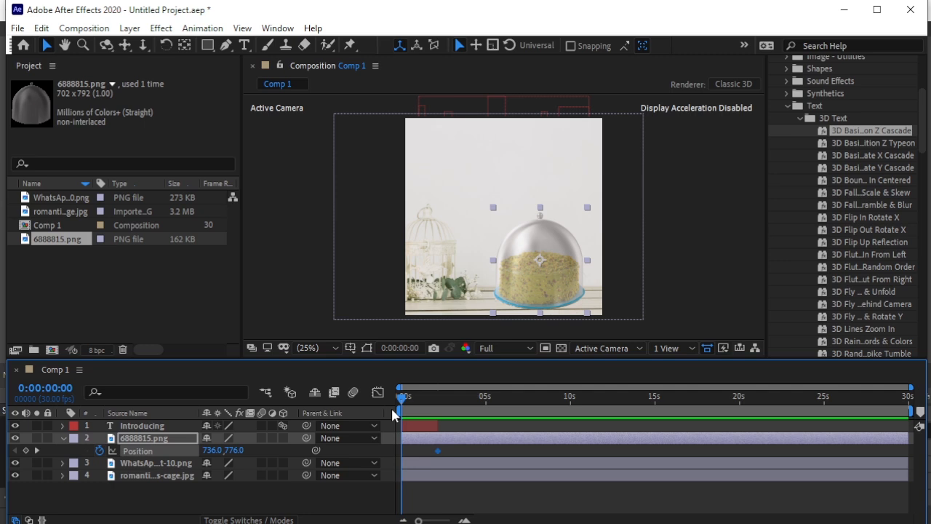
click(36, 450)
- At 0:00:02:20, raise the glass dome out of frame by setting its vertical Position to -312
drag(437, 399, 451, 408)
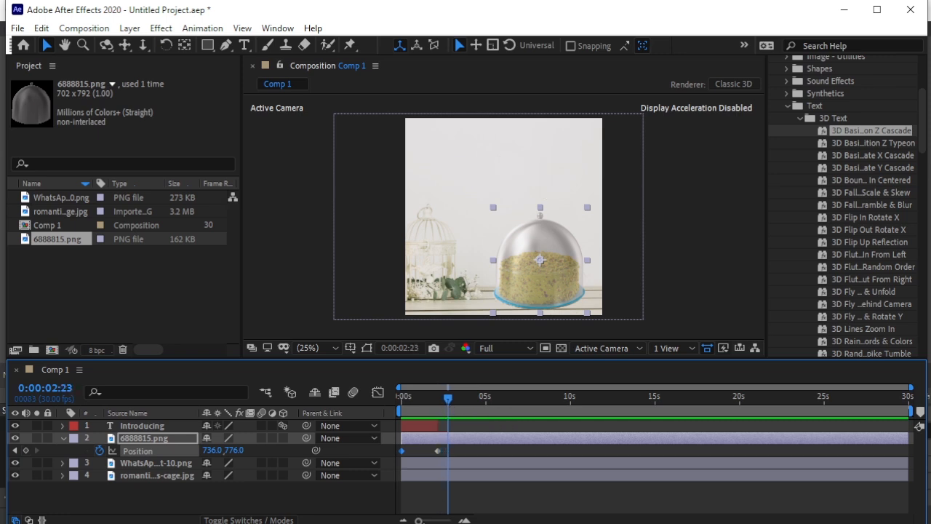
drag(418, 521, 478, 521)
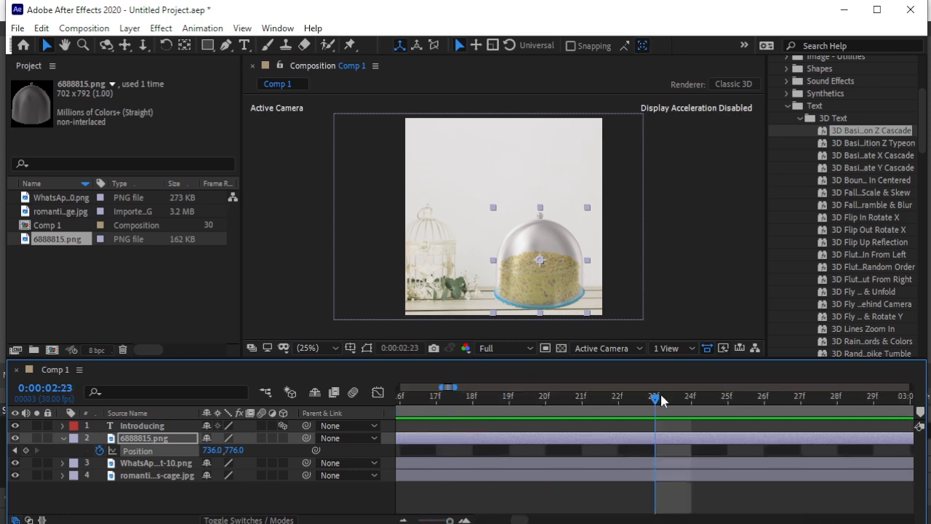
drag(646, 398, 575, 418)
key(minus)
key(minus)
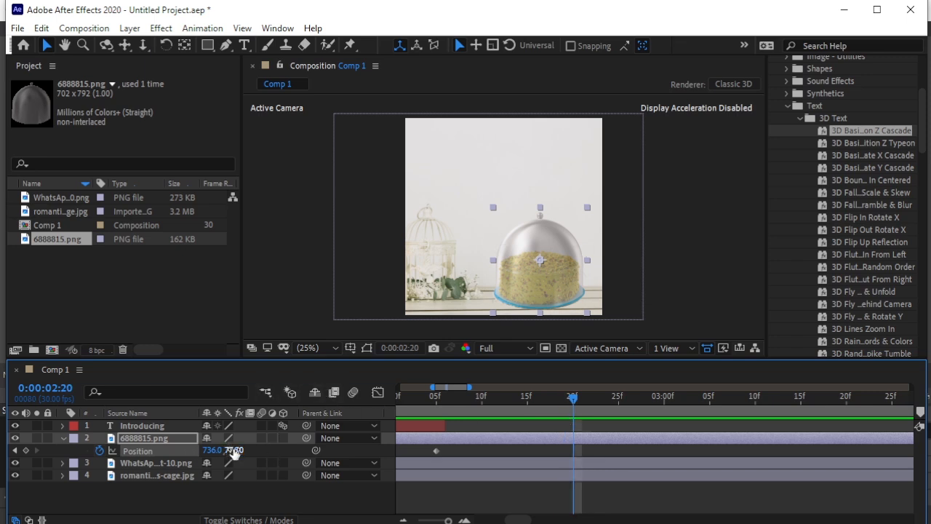
drag(227, 450, 37, 442)
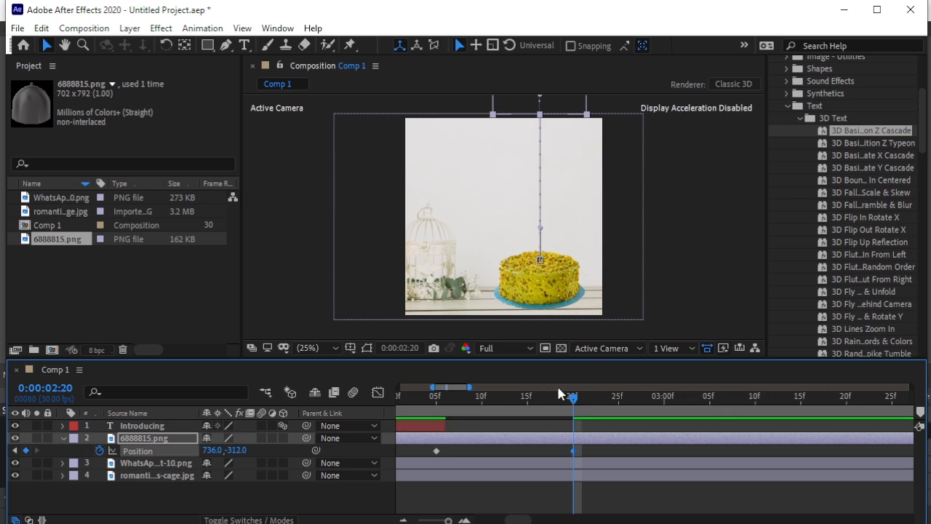
- Preview the dome's lift-off animation from the start of the composition
drag(435, 520, 427, 521)
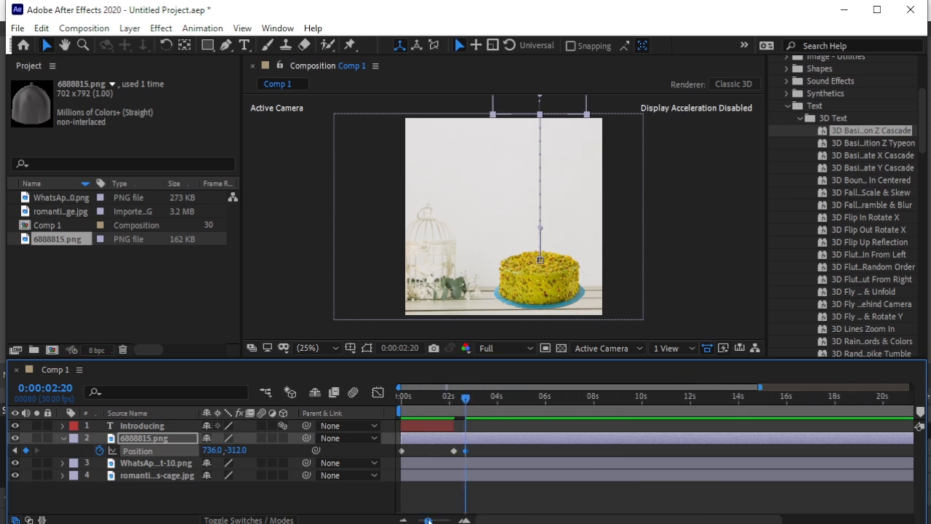
drag(465, 394, 339, 413)
key(space)
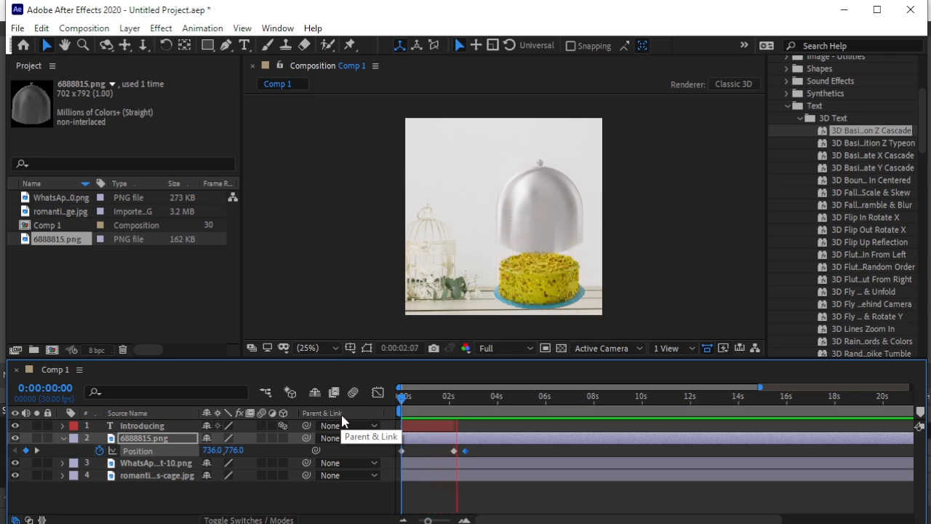
key(space)
- Apply Easy Ease to the dome's last two Position keyframes and reshape their speed curve into a sharp early peak with a gradual slowdown
drag(484, 445, 444, 456)
key(F9)
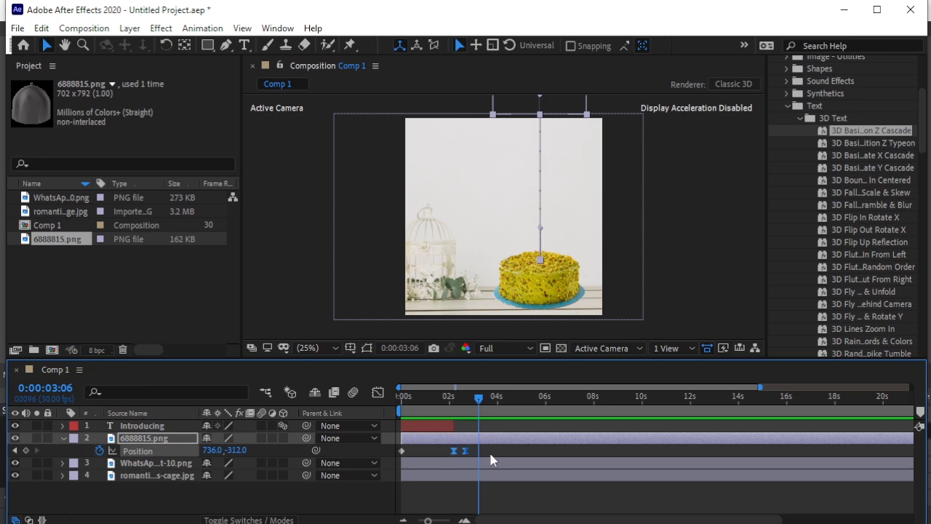
click(380, 391)
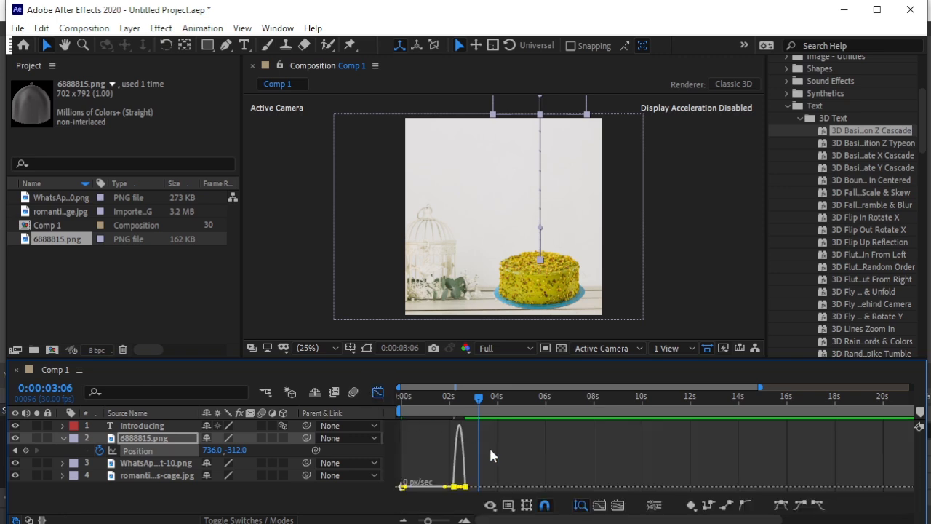
key(equal)
drag(478, 402, 436, 403)
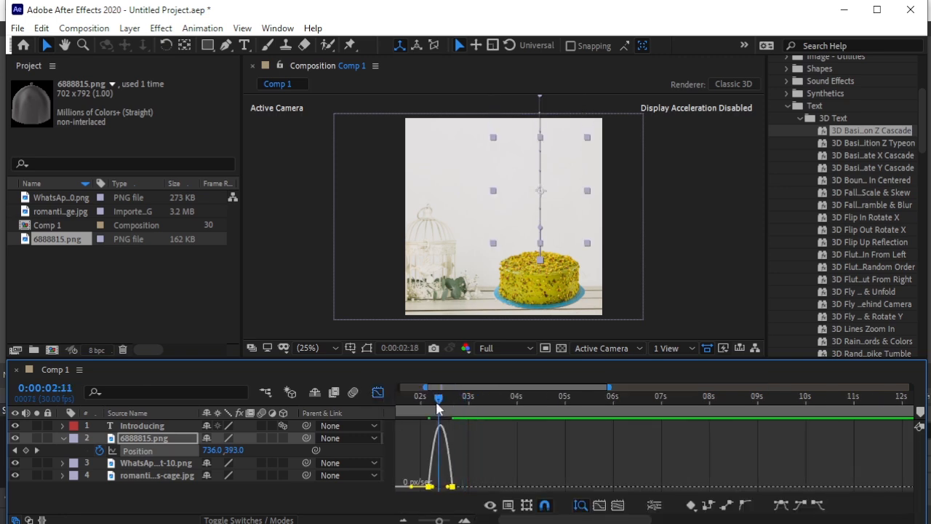
key(equal)
key(equal)
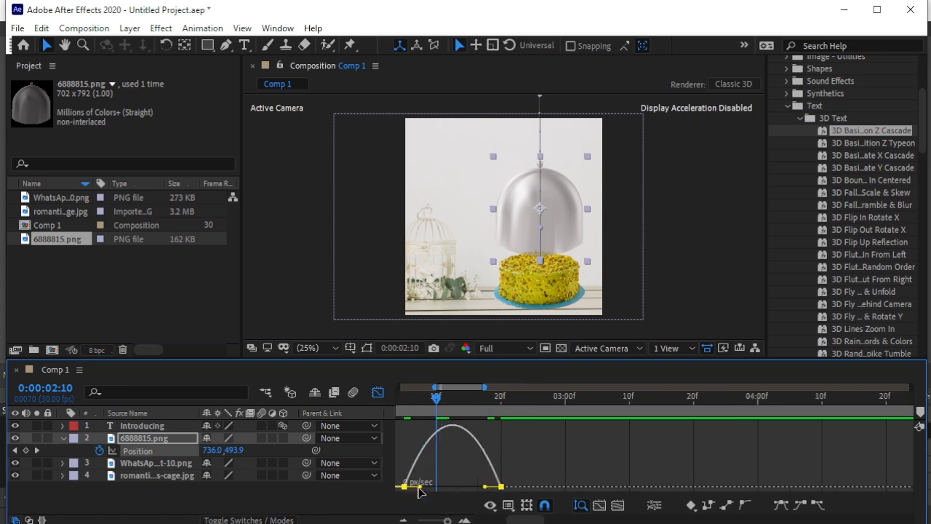
drag(484, 492, 436, 489)
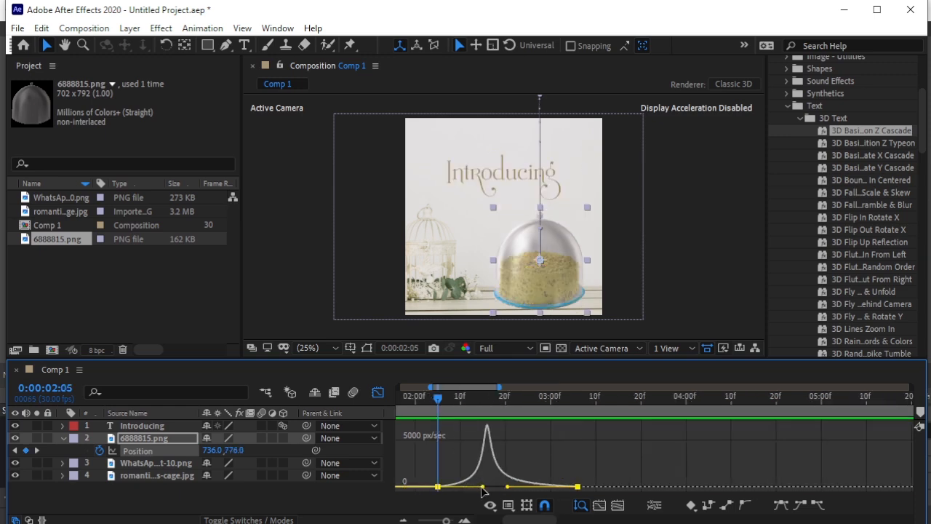
drag(482, 492, 507, 491)
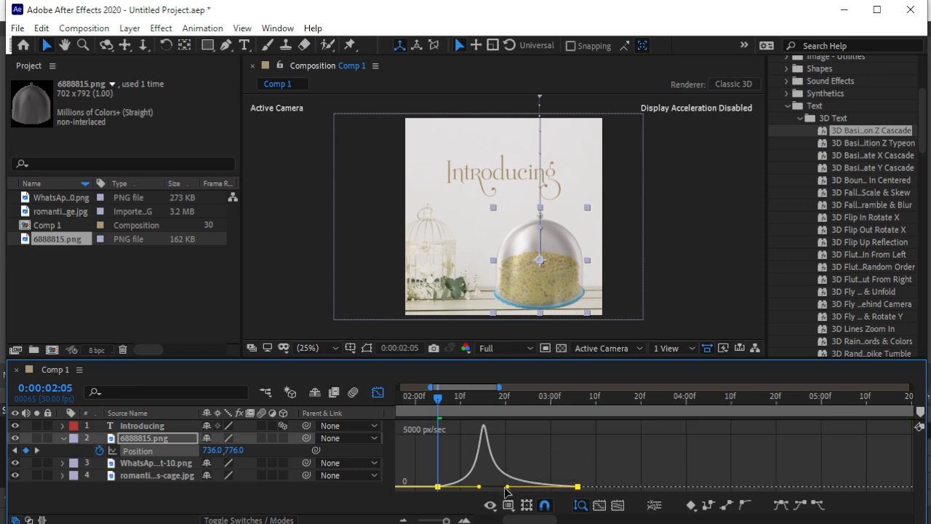
click(378, 392)
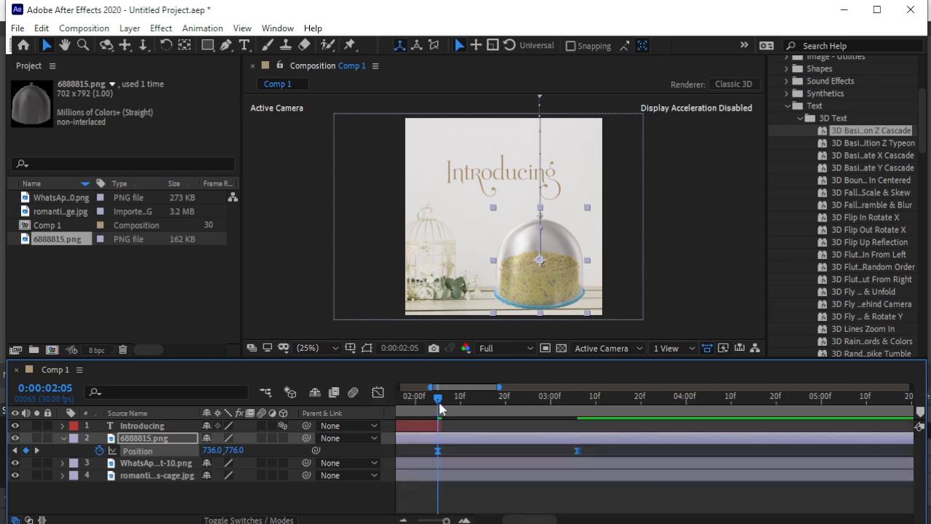
- Play the whole title and dome sequence from 0:00:00:00 to check the eased movement
drag(446, 521, 418, 521)
drag(439, 399, 321, 428)
click(369, 495)
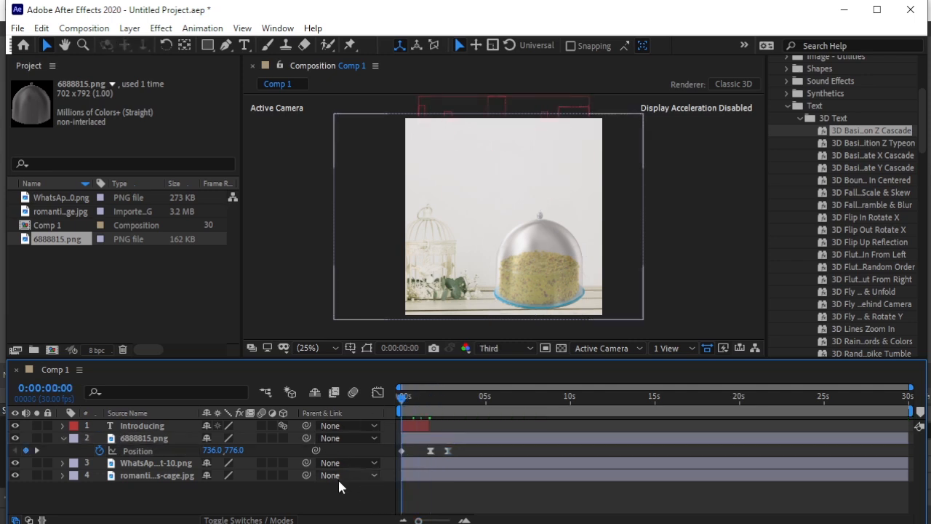
key(space)
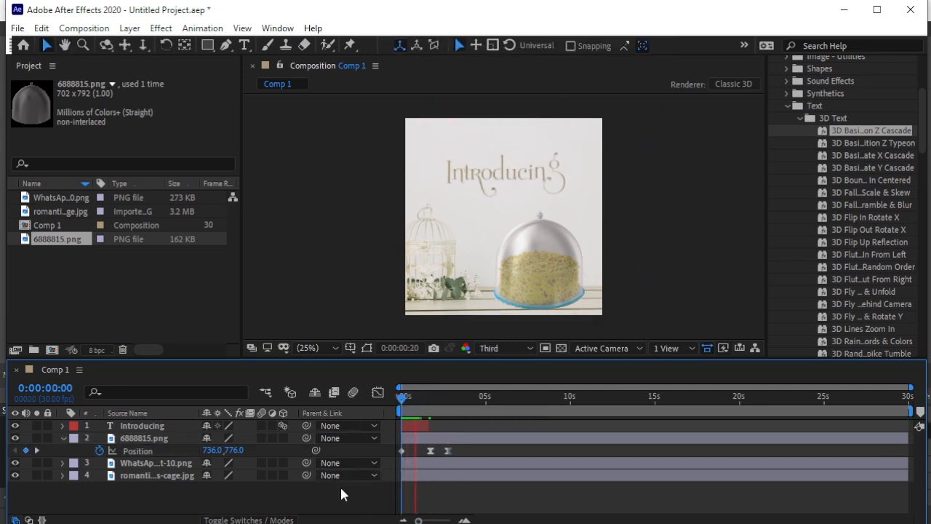
key(space)
- At 0:00:02:15, add a text layer reading "A Sweet" in the upper-left area of the composition
drag(457, 404, 444, 411)
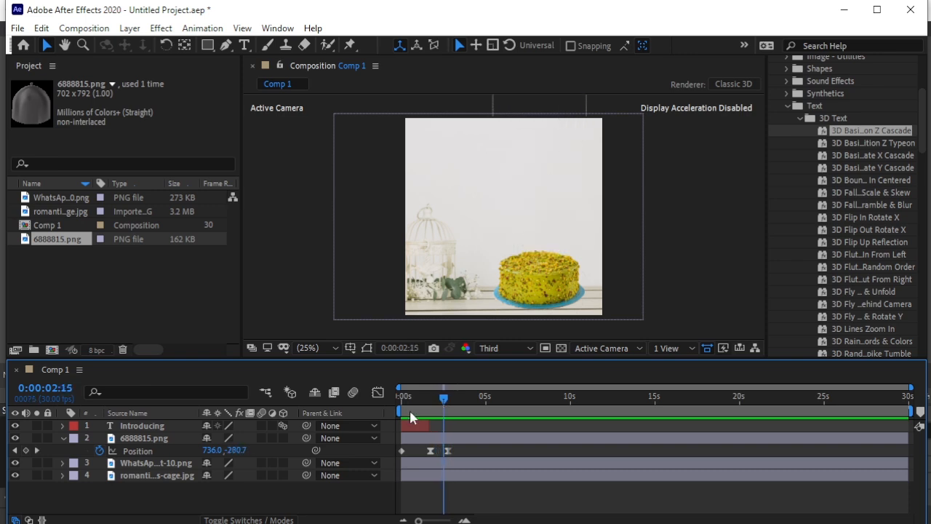
click(243, 45)
click(430, 166)
text(A)
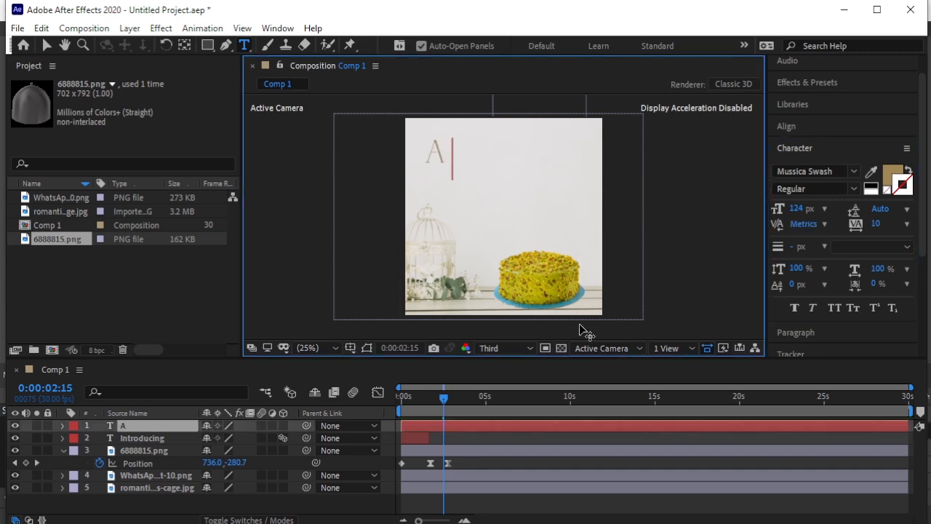
text( S)
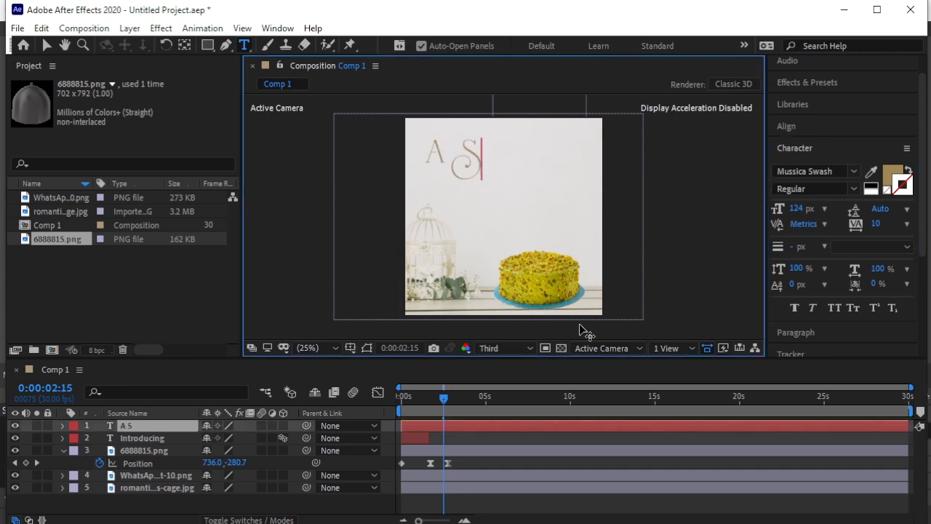
text(weet)
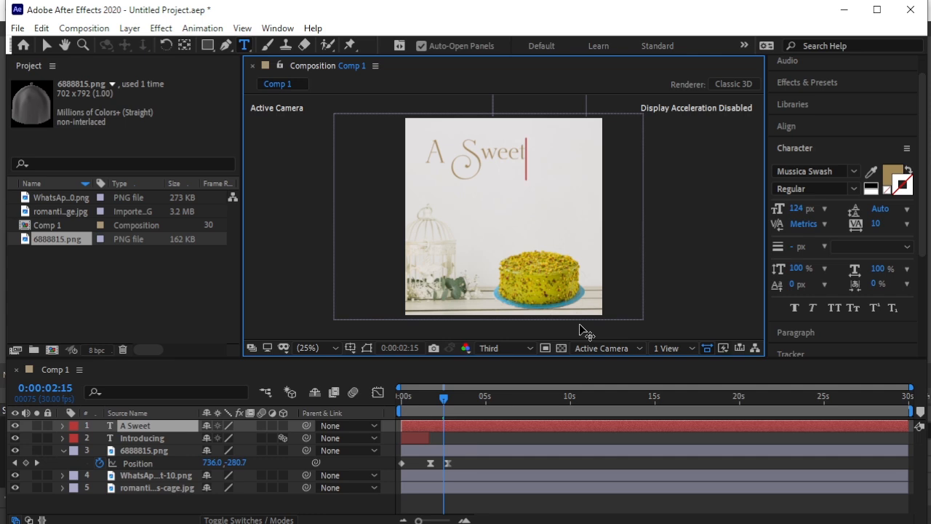
- Format the "A Sweet" text in Arial Regular at 44 px
drag(427, 150, 543, 159)
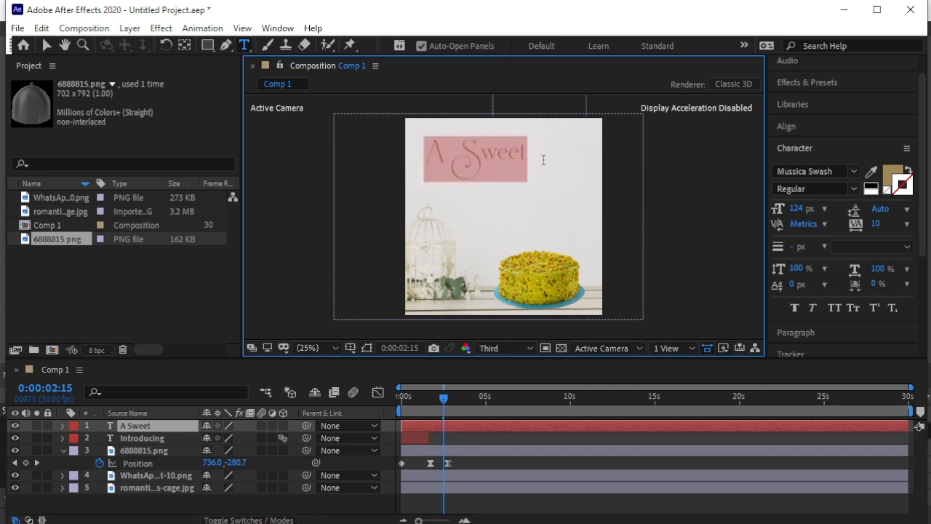
click(857, 173)
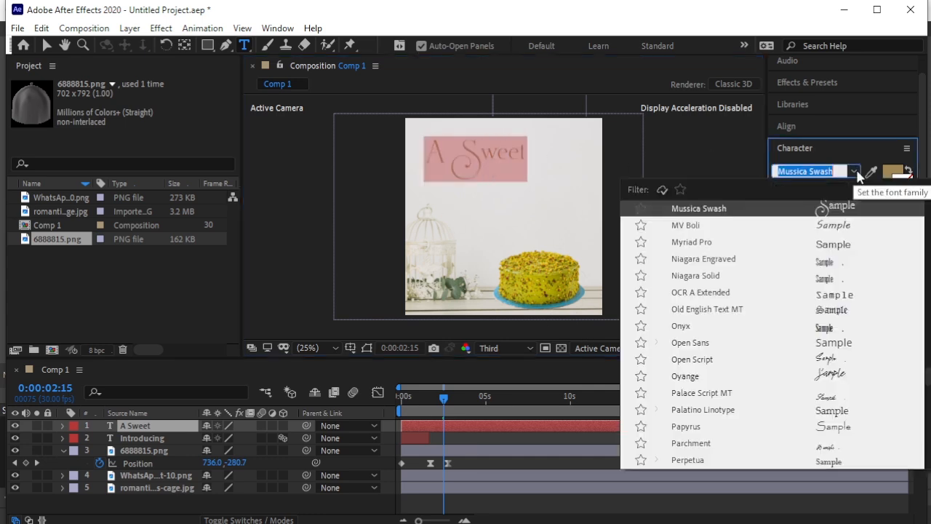
text(at)
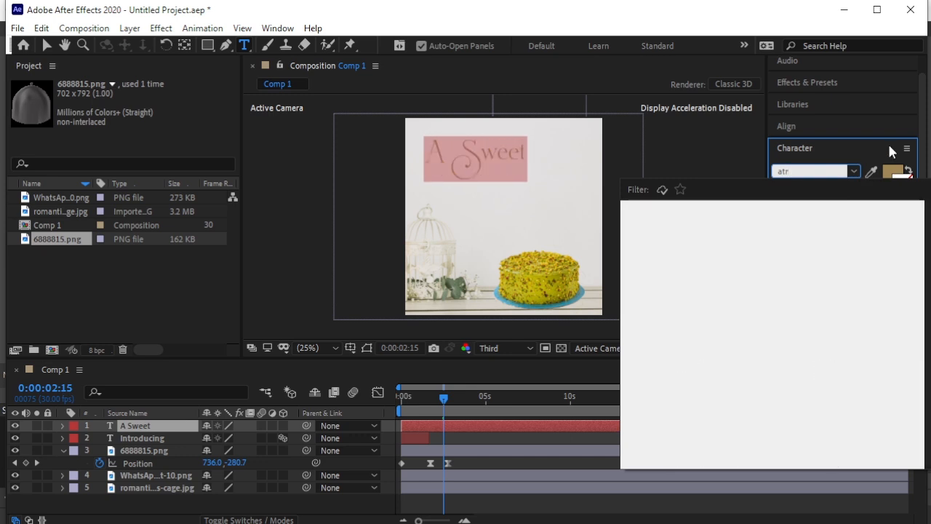
key(BackSpace)
text(r)
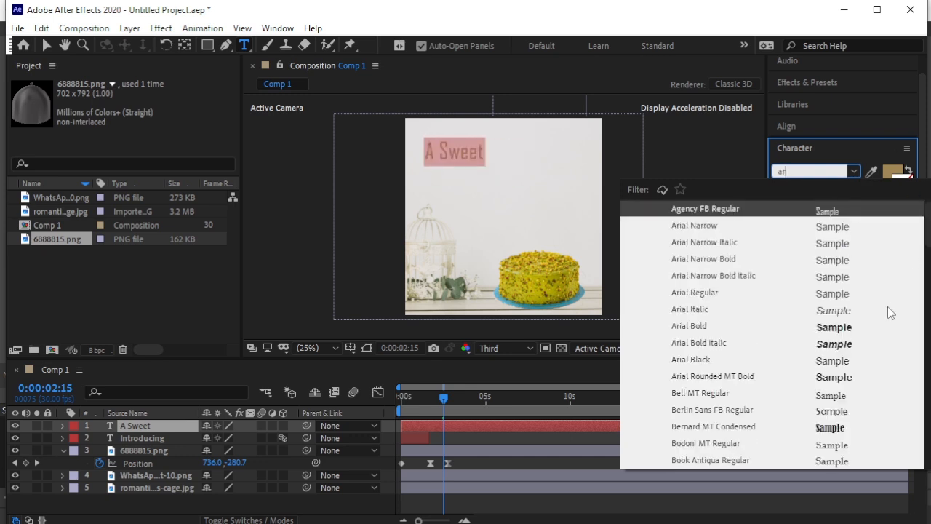
click(730, 294)
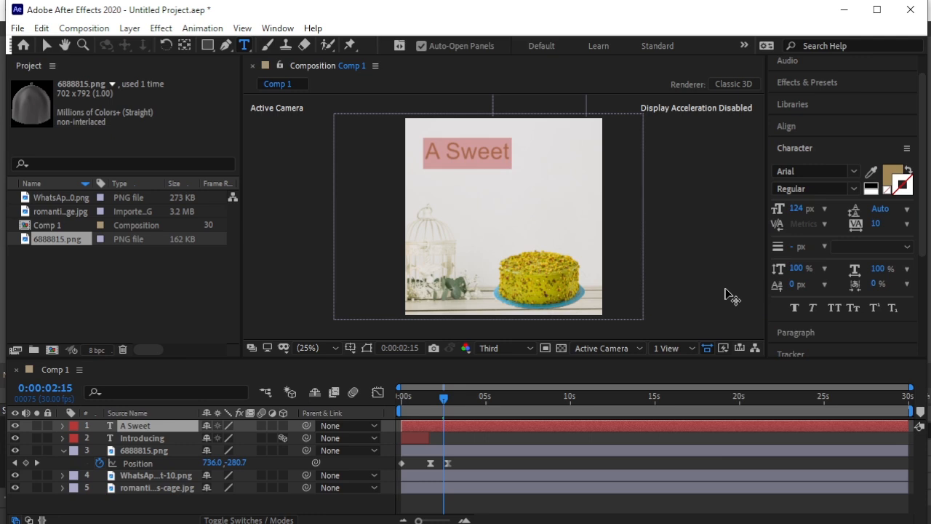
drag(796, 212, 743, 217)
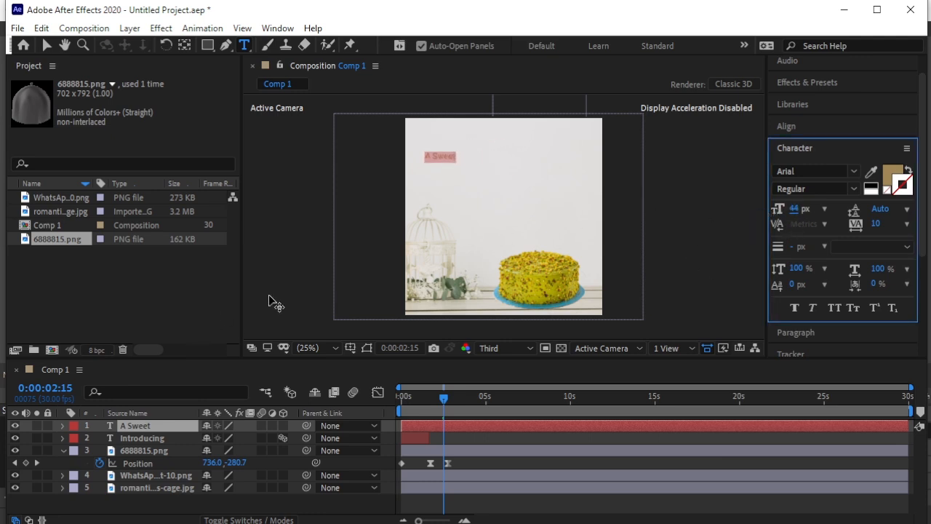
click(187, 510)
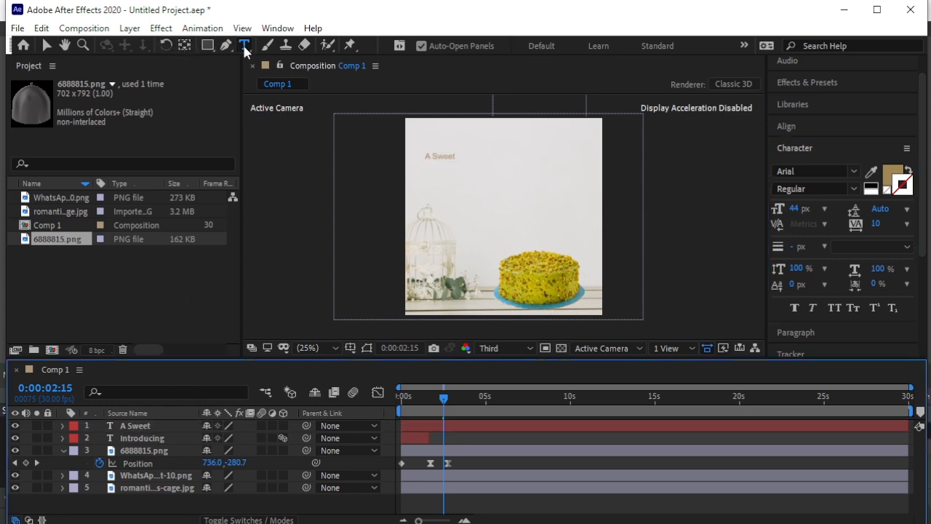
- Add a separate text layer "dream of pistachios" just below "A Sweet" and set its font to Mussica Swash
click(423, 166)
text(dream of pistachios)
drag(493, 165, 414, 165)
click(854, 171)
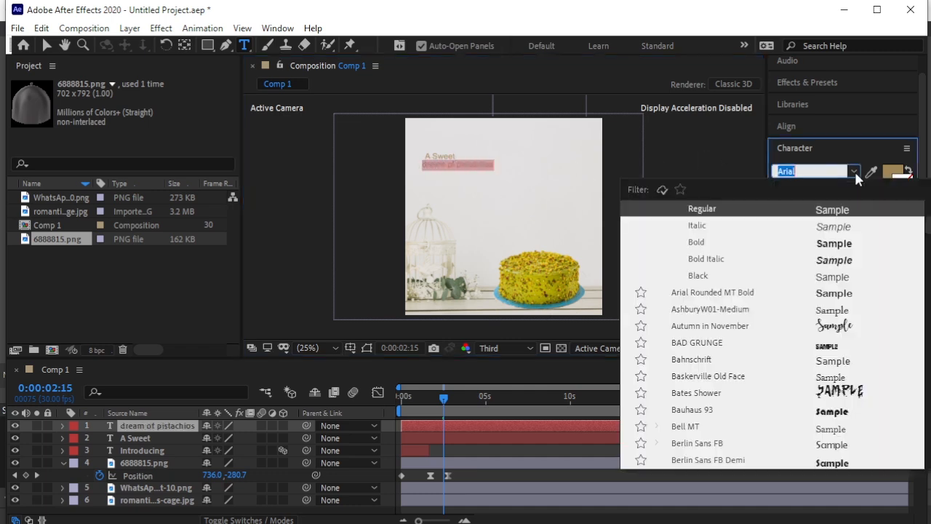
text(mu)
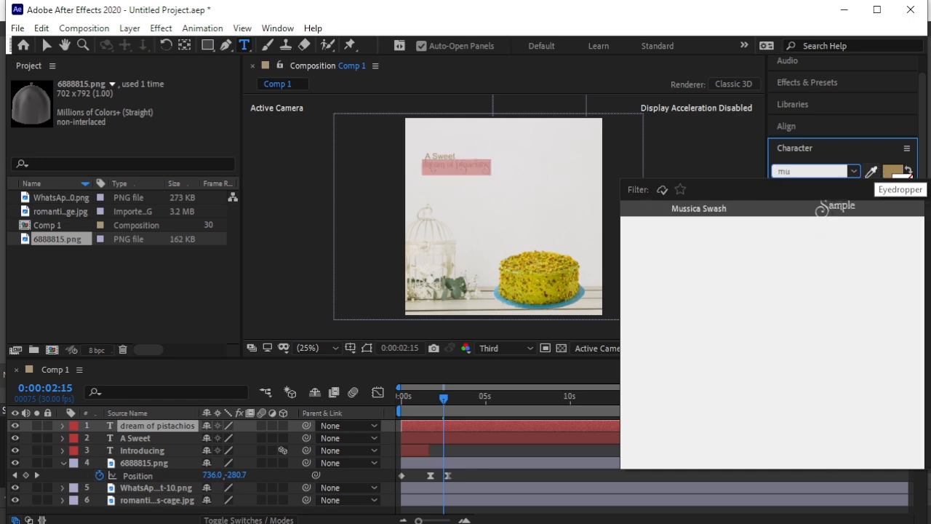
click(818, 209)
- Capitalize the initials of the second title so it reads "Dream of Pistachios"
scroll(460, 186, up, 1)
drag(350, 116, 341, 119)
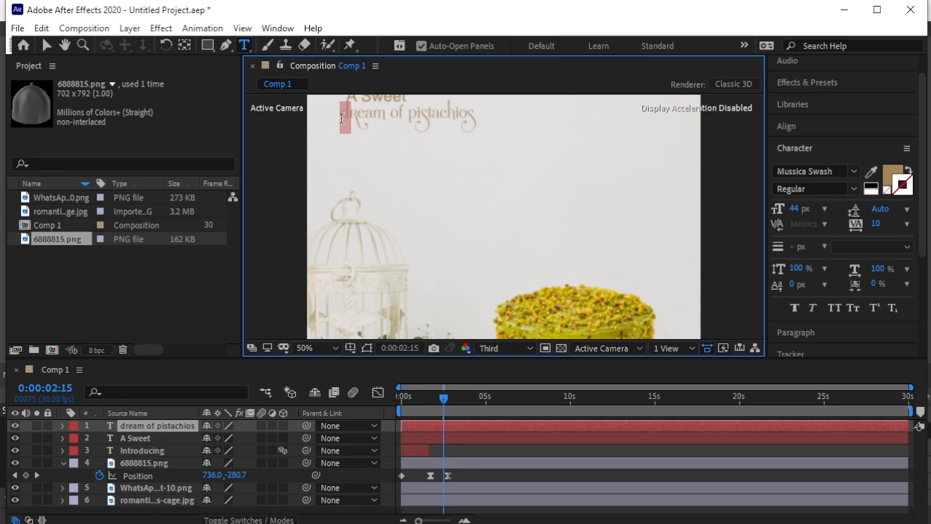
text(D)
mouse_move(416, 113)
mouse_down()
mouse_move(428, 116)
mouse_move(415, 117)
mouse_up()
key(BackSpace)
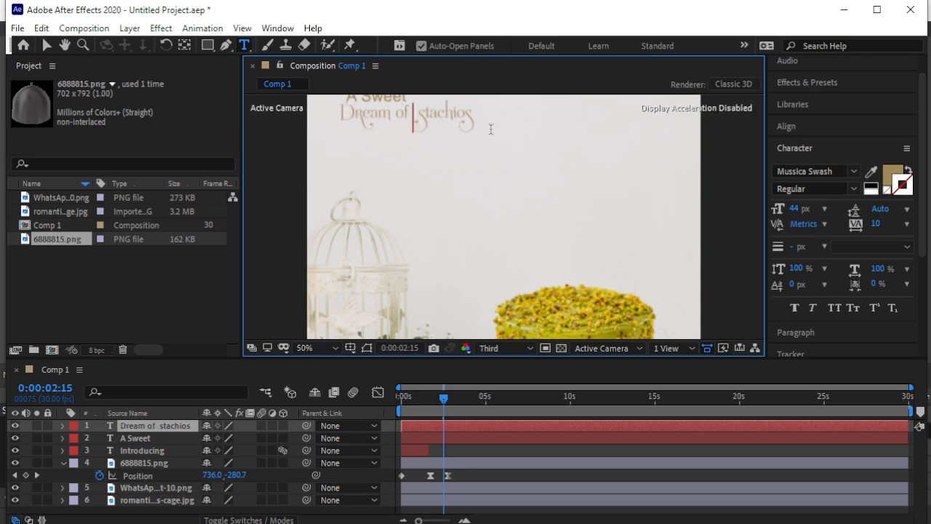
text(P)
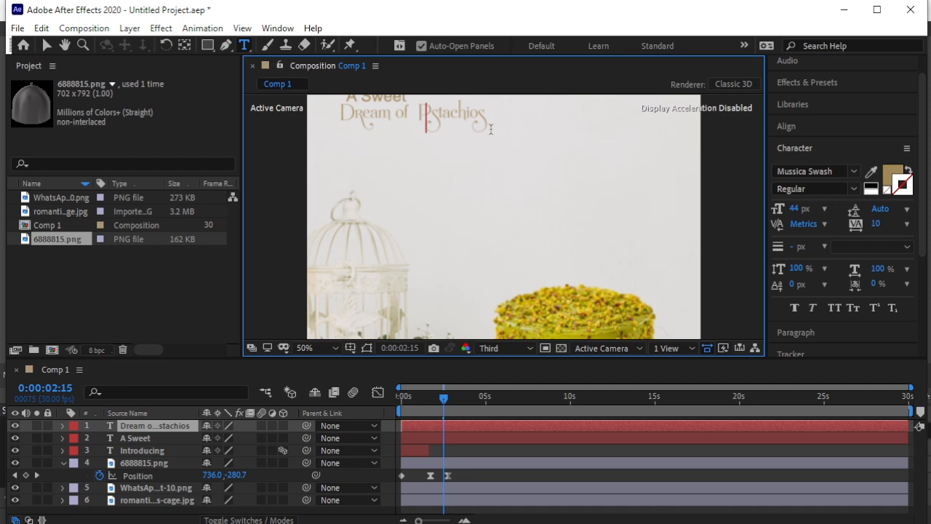
text(i)
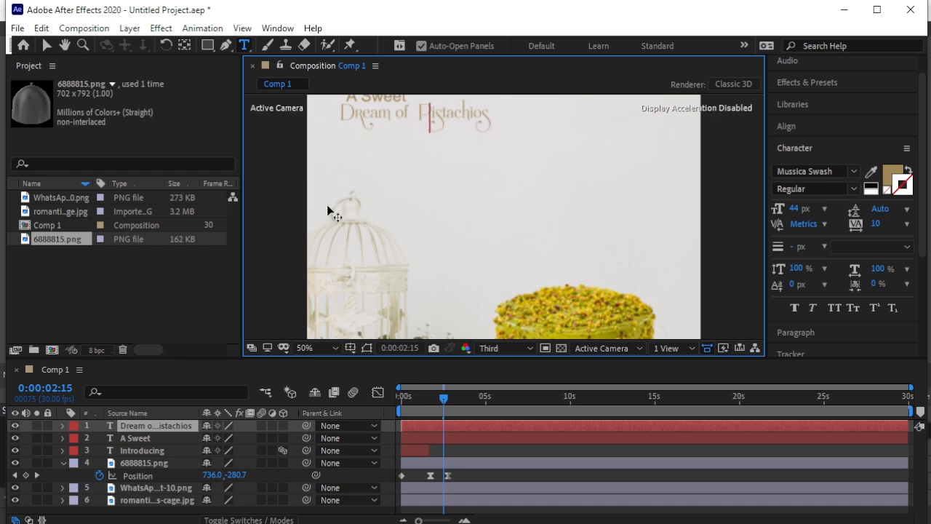
- Set the "Dream of Pistachios" text to 74 px and break it into two lines before "Pistachios"
key(ctrl+a)
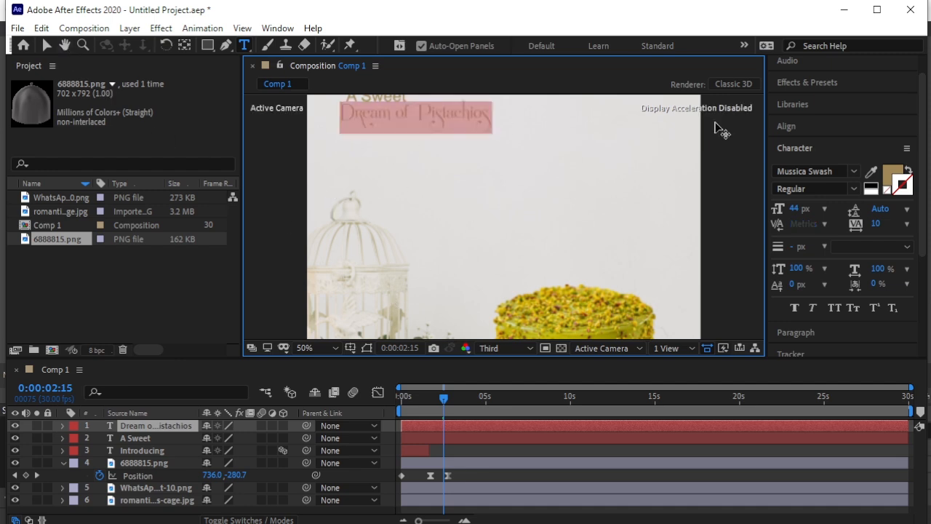
drag(793, 209, 822, 209)
click(306, 348)
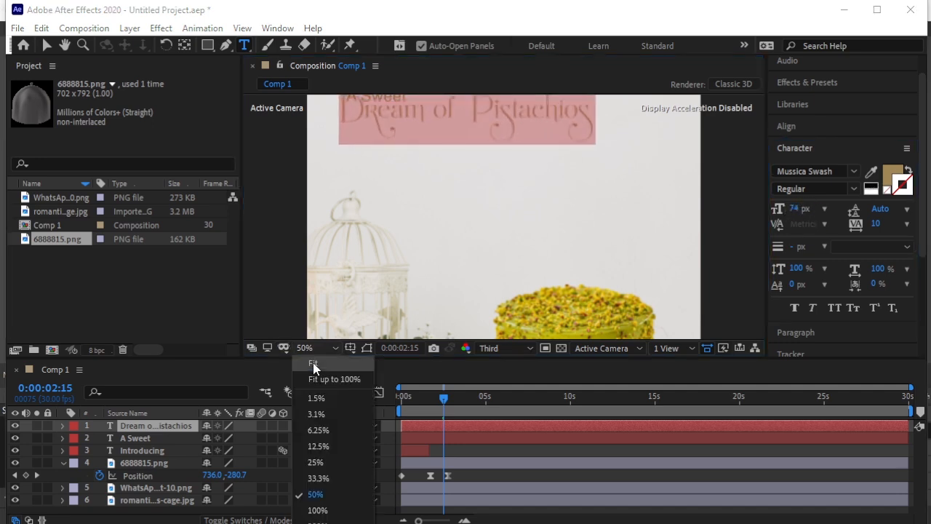
click(306, 466)
click(486, 177)
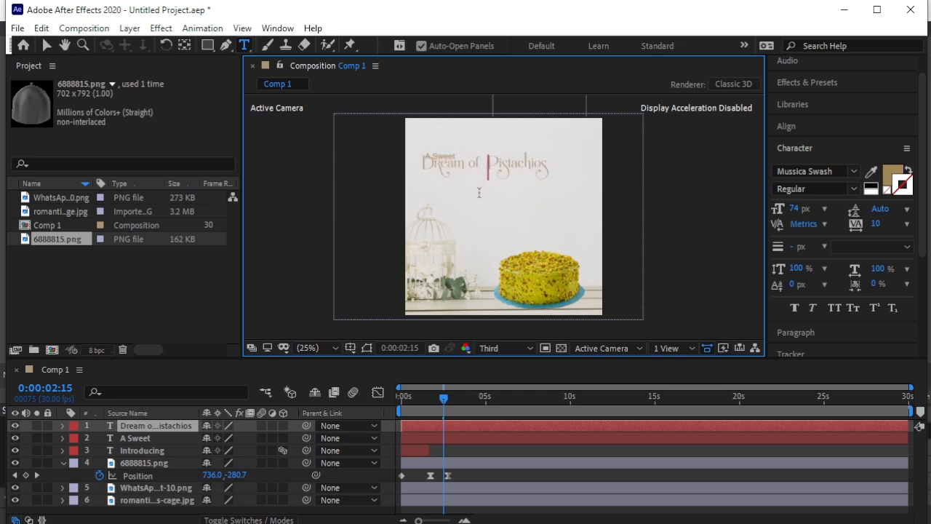
key(BackSpace)
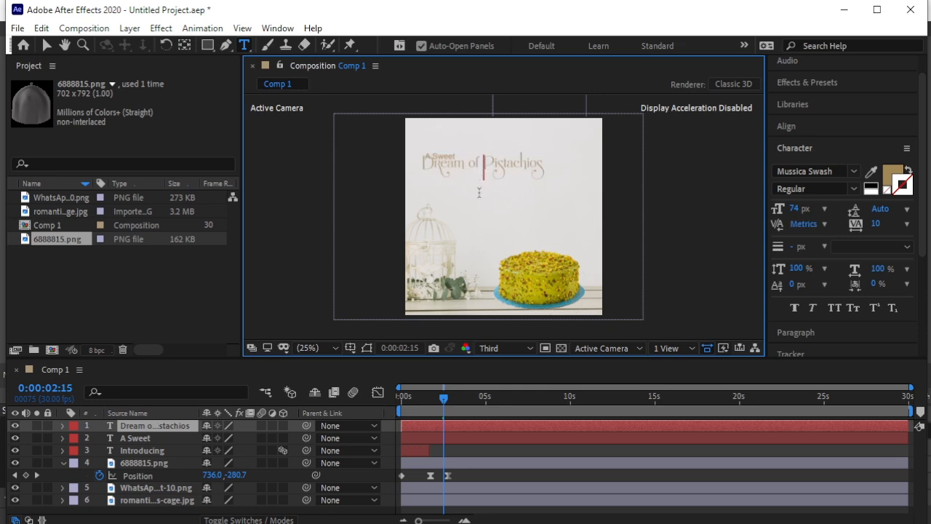
key(Return)
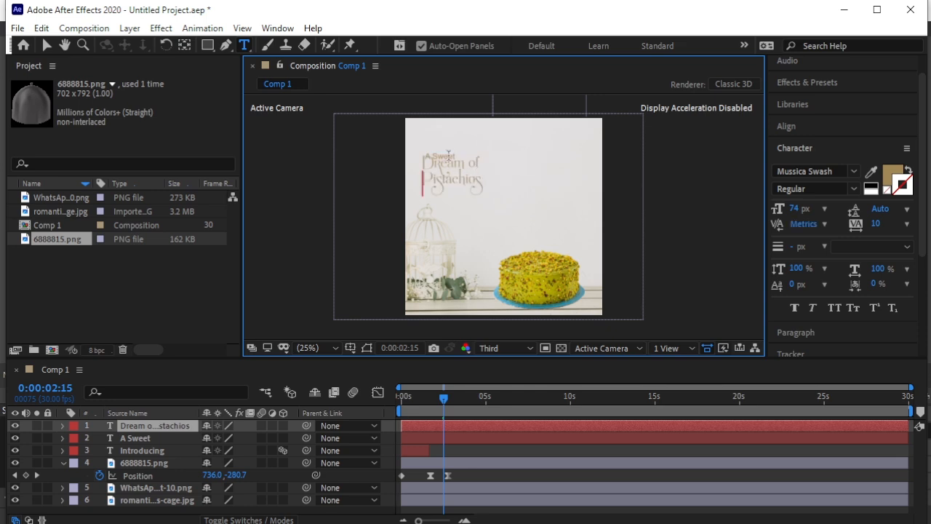
- Move the "Dream of Pistachios" title right, clear of "A Sweet", and enlarge it to 111 px
scroll(441, 168, up, 2)
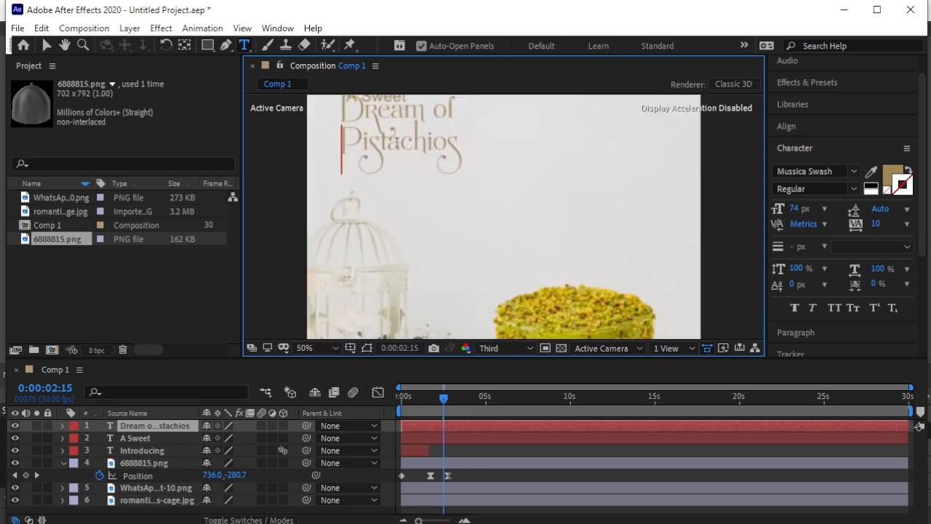
click(64, 46)
drag(484, 155, 505, 228)
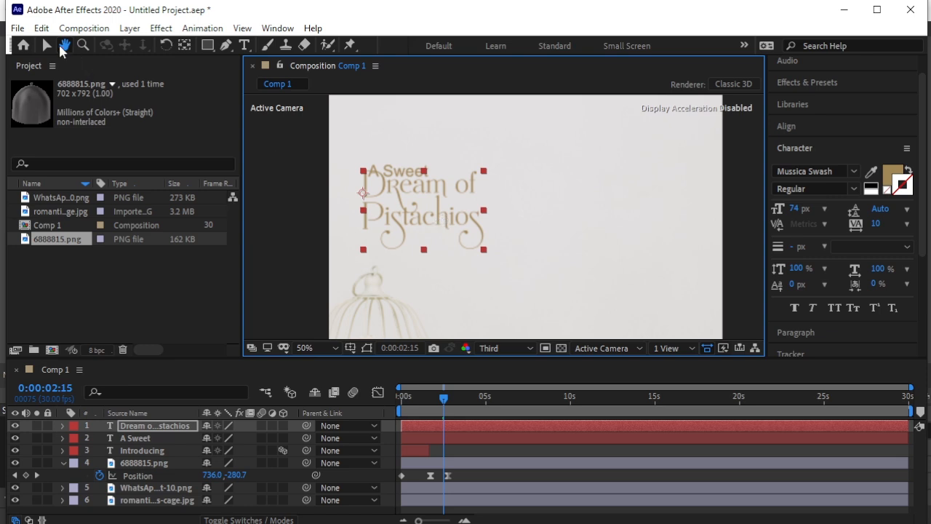
click(46, 46)
drag(412, 216, 497, 224)
drag(795, 209, 806, 212)
- Place the "A Sweet" text directly above the word "Dream" and fit the whole composition in view
click(397, 175)
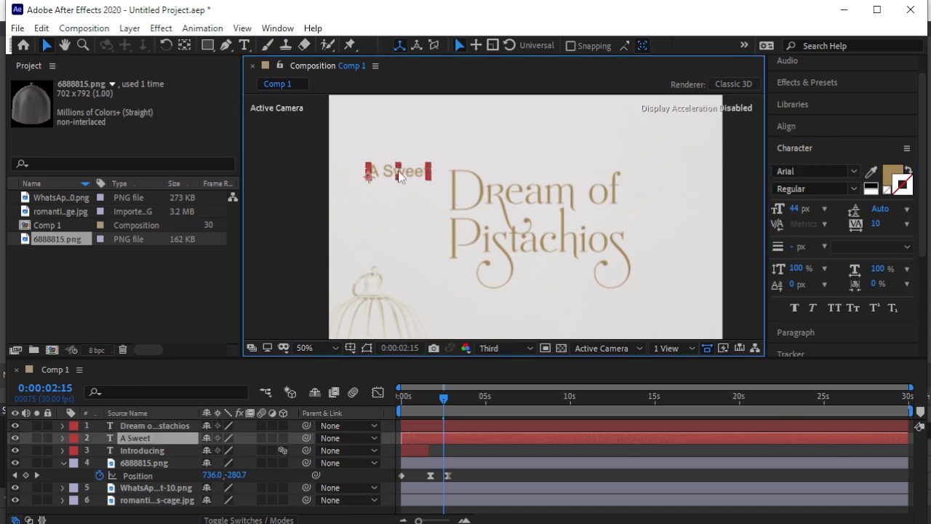
drag(410, 179, 523, 168)
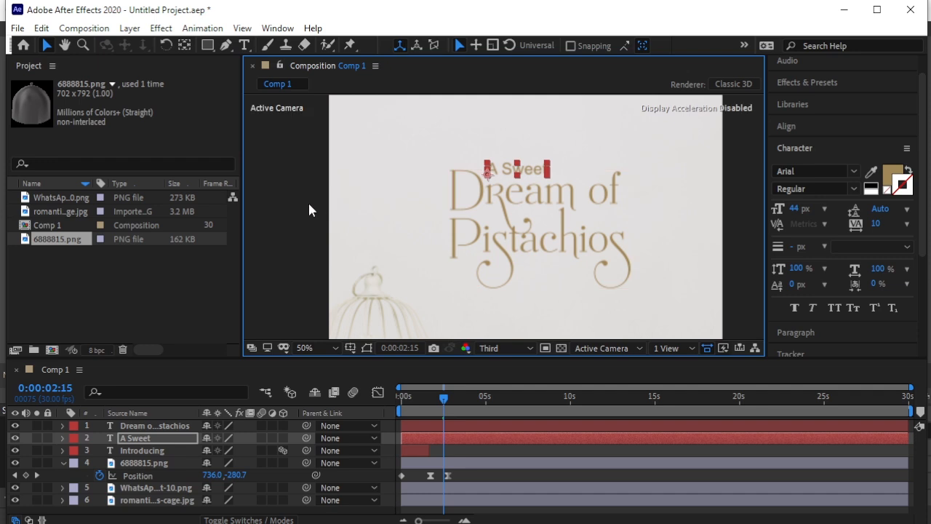
click(321, 239)
click(323, 347)
click(326, 361)
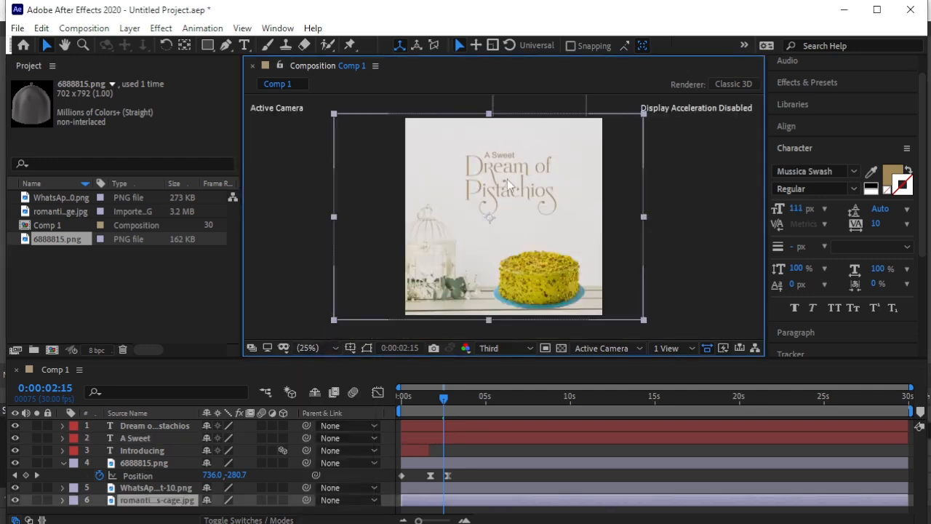
- Move the "Dream of Pistachios" and "A Sweet" titles together to the left, above the birdcage
click(168, 428)
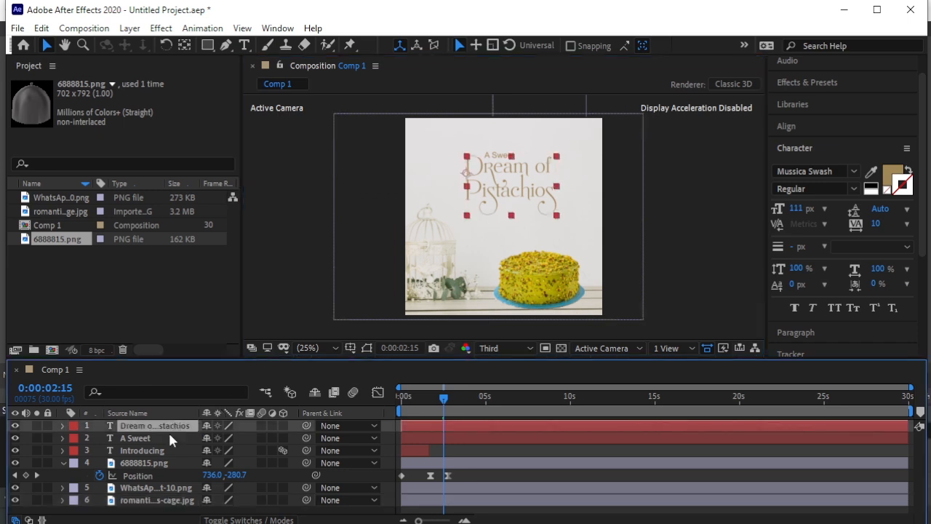
shift+click(167, 438)
drag(527, 189, 488, 191)
click(306, 226)
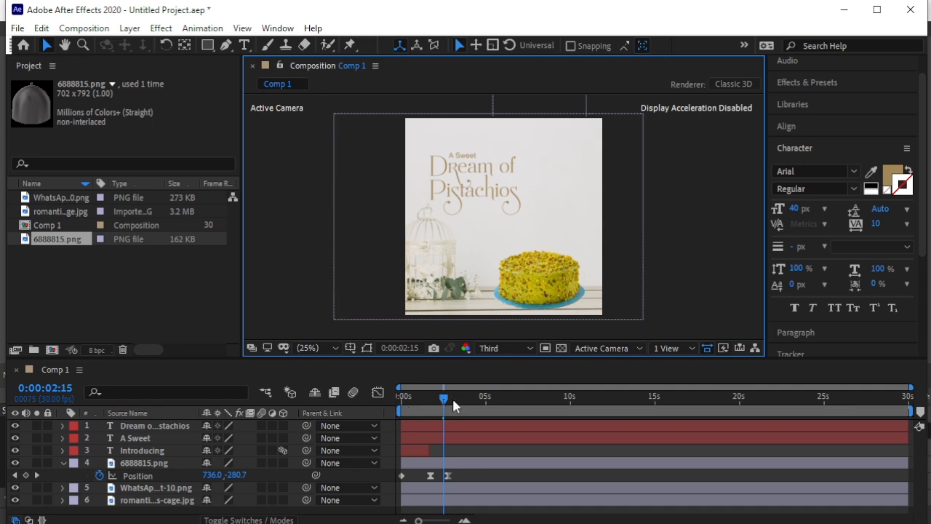
- Preview the dome's lift-off together with the new titles from 0:00:01:09
click(144, 439)
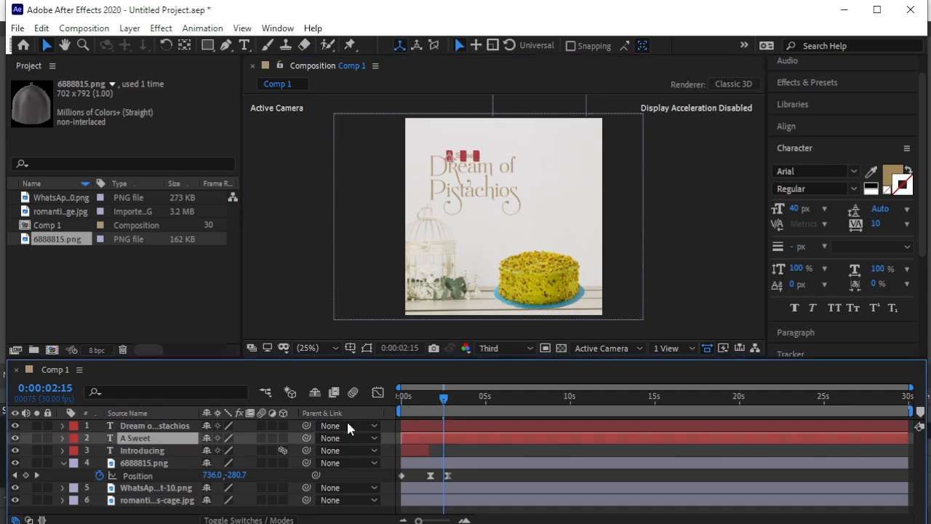
drag(443, 397, 423, 401)
key(space)
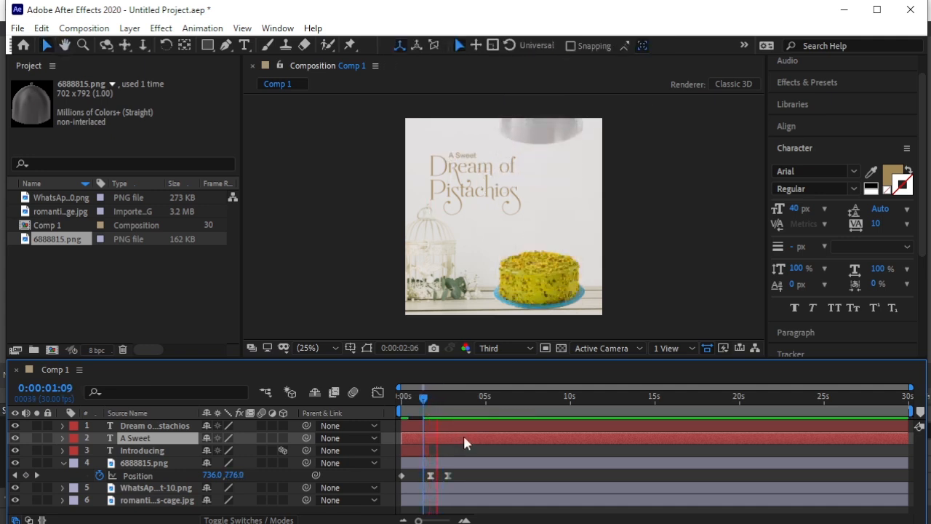
- Trim the start of the "Dream of Pistachios" and "A Sweet" layers to 0:00:02:11
click(445, 405)
drag(445, 404, 441, 409)
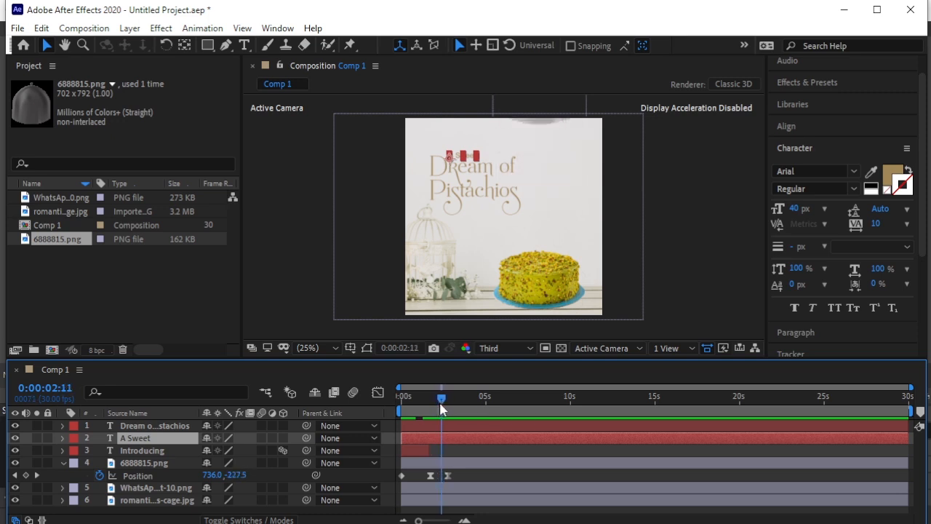
click(166, 427)
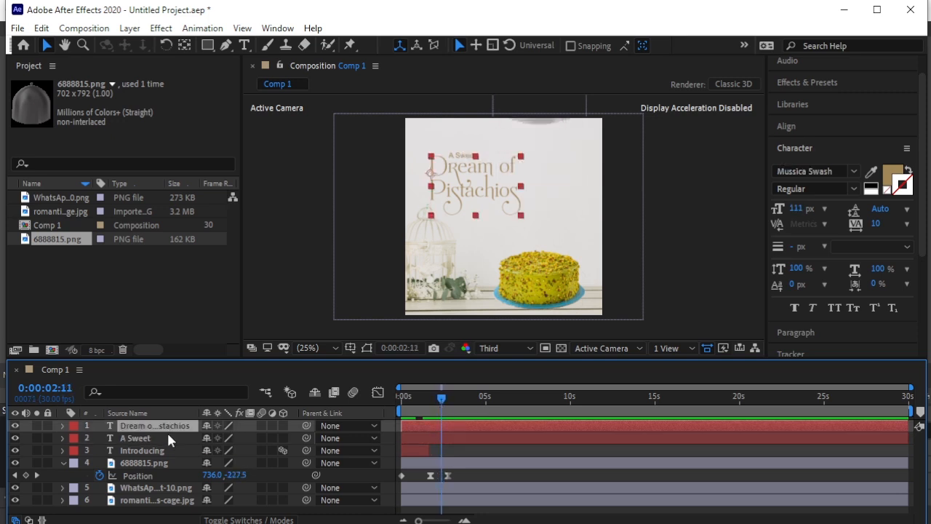
shift+click(168, 438)
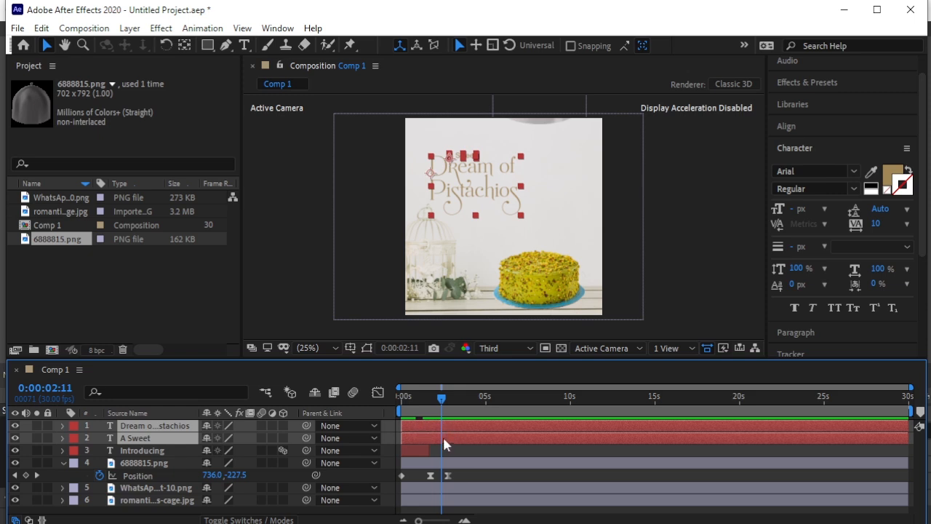
key(alt+bracketleft)
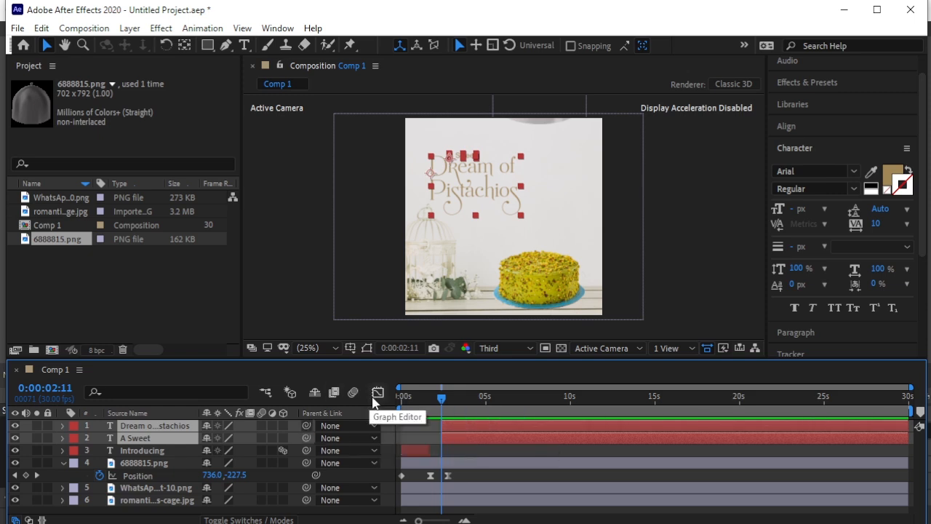
- Apply the 3D Basic Rotate Y Cascade text preset to the "Dream of Pistachios" title at 0:00:02:11
mouse_move(444, 398)
mouse_down()
mouse_move(460, 398)
mouse_move(437, 405)
mouse_move(450, 399)
mouse_up()
click(695, 252)
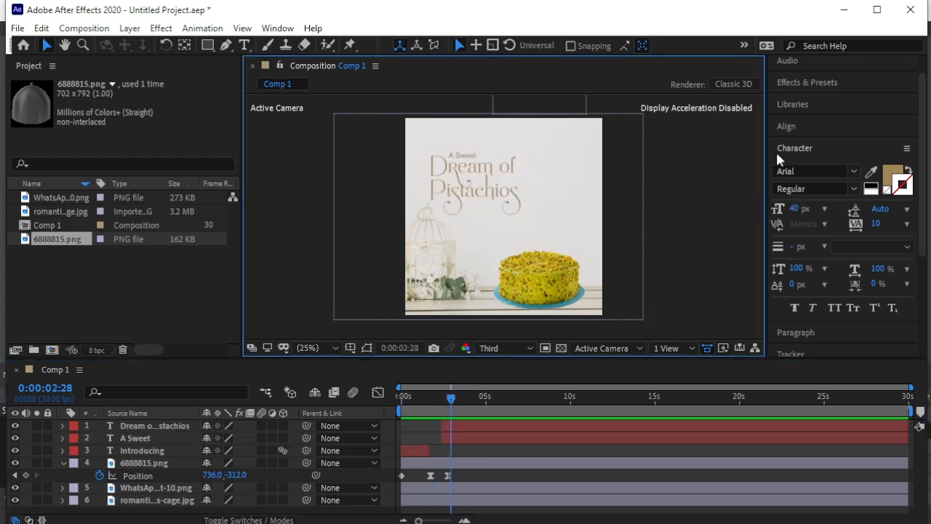
click(816, 82)
scroll(843, 227, down, 3)
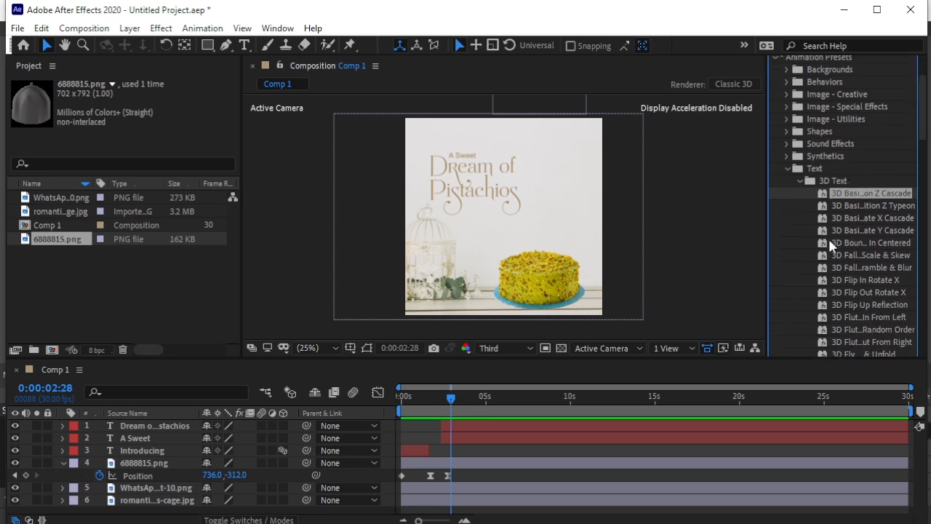
click(886, 232)
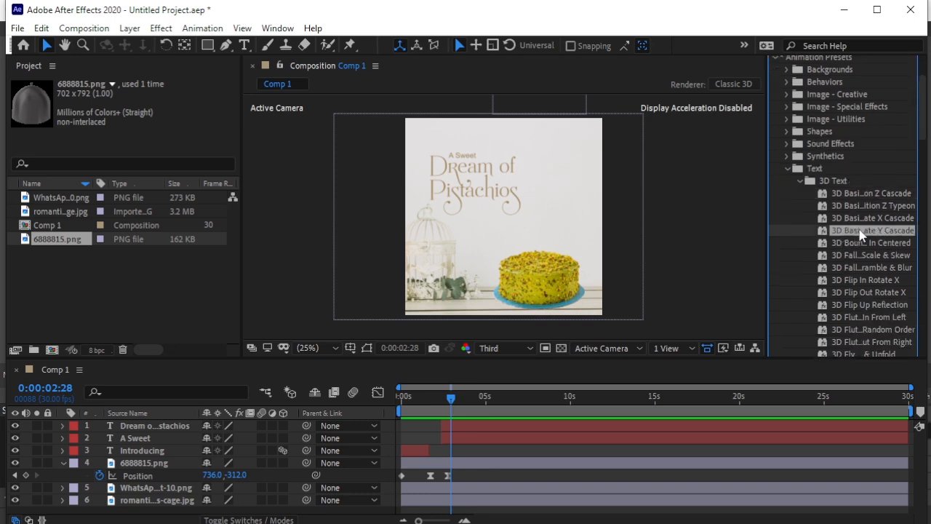
drag(862, 233, 469, 188)
click(441, 399)
- Preview the "Dream of Pistachios" text animation from 0:00:02:11, and the whole composition from 0:00:00:00
key(space)
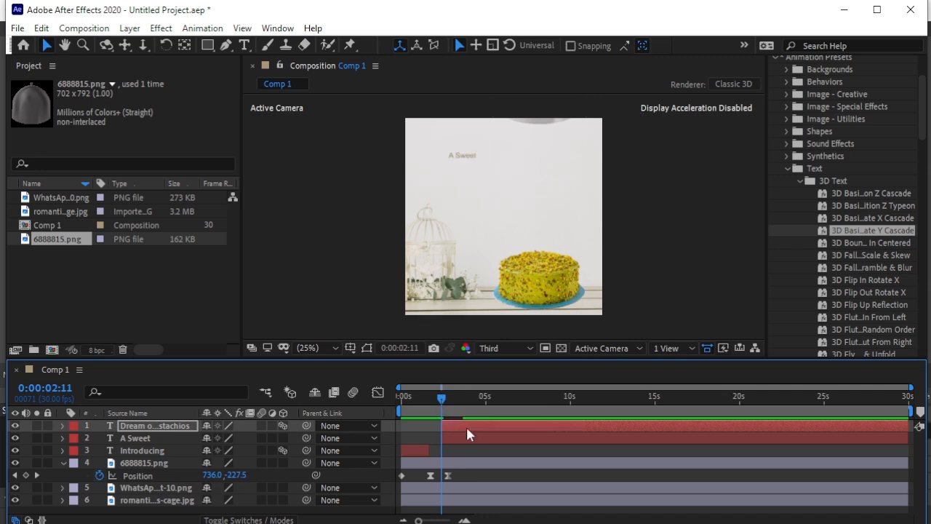
key(space)
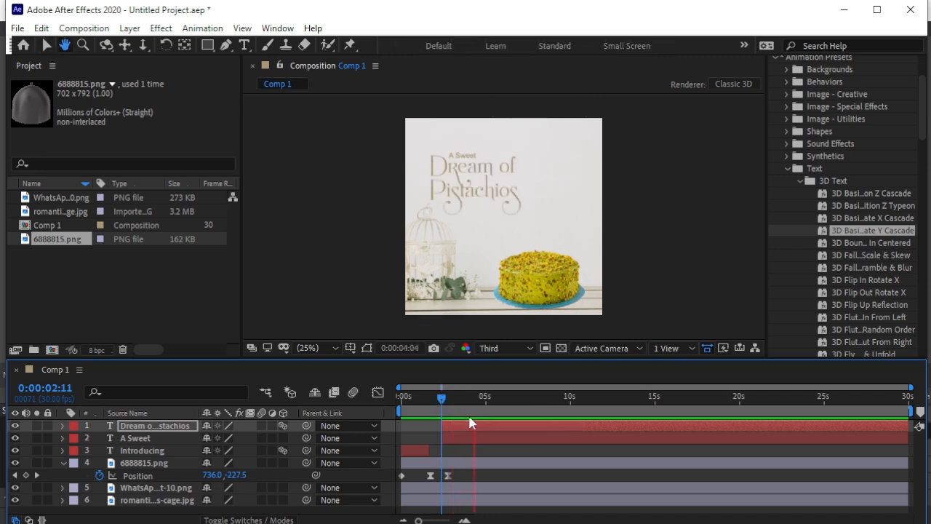
drag(440, 404, 361, 411)
key(space)
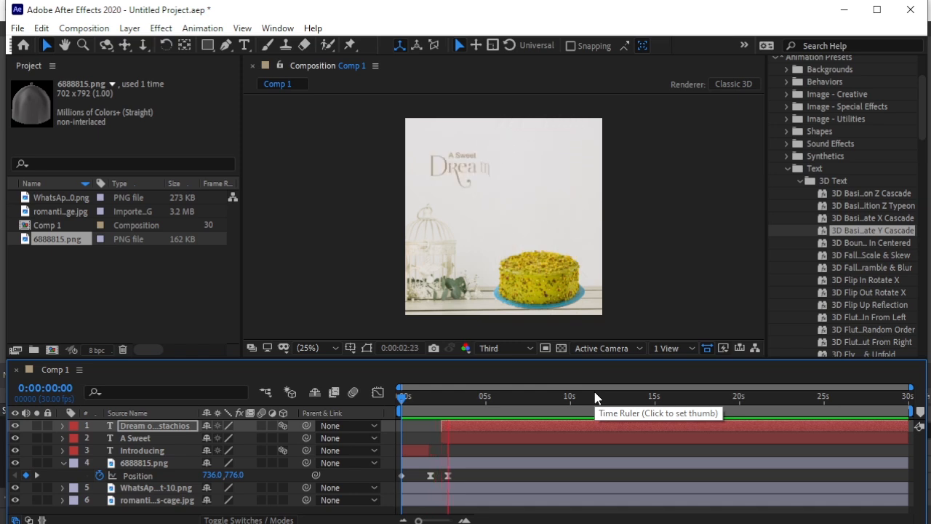
key(space)
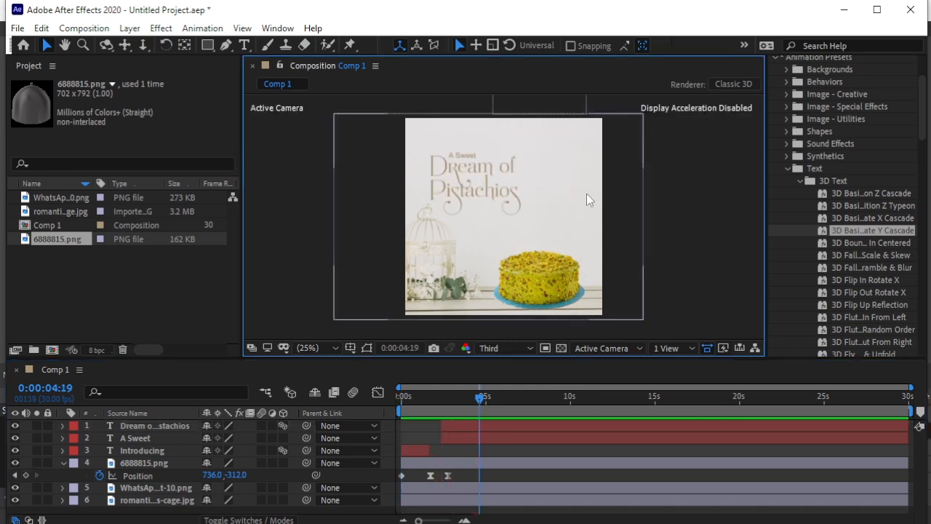
- Collapse the dome layer's properties and create a new 1080 × 1080 px deep cyan solid layer
click(63, 463)
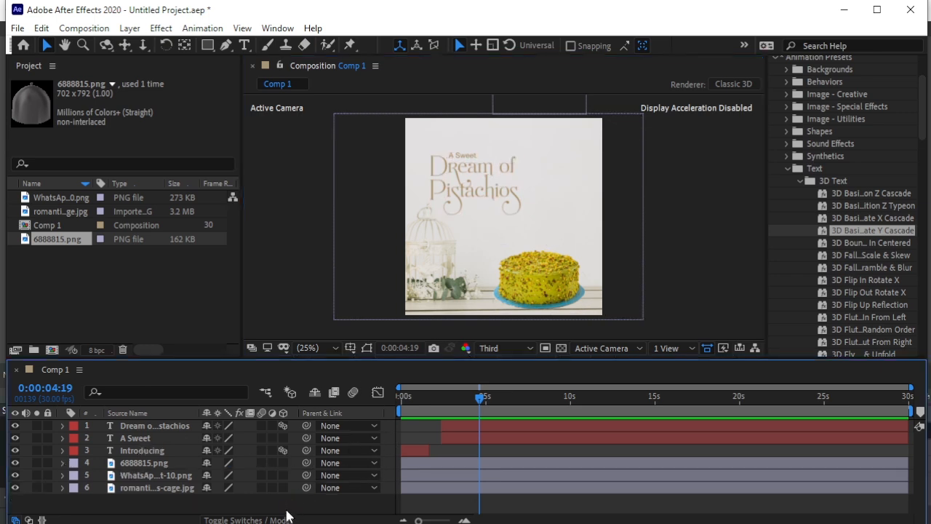
click(130, 28)
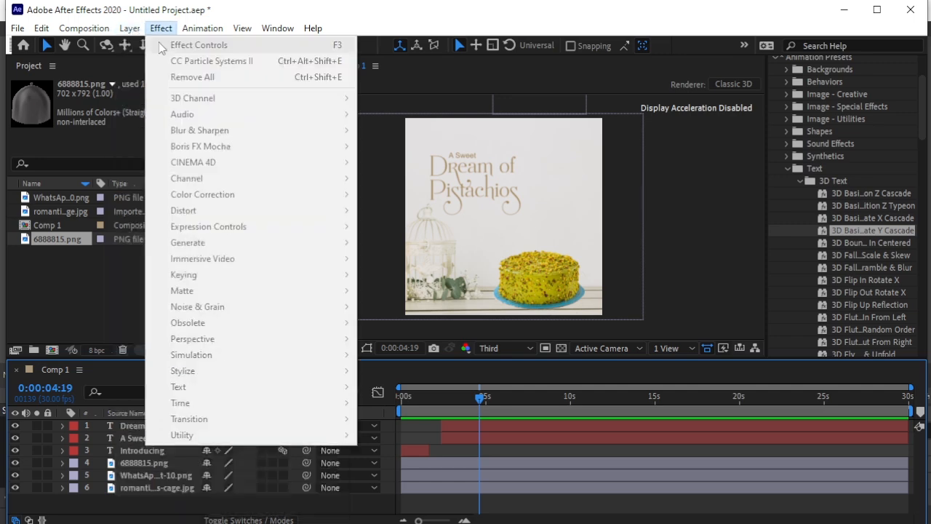
mouse_move(138, 46)
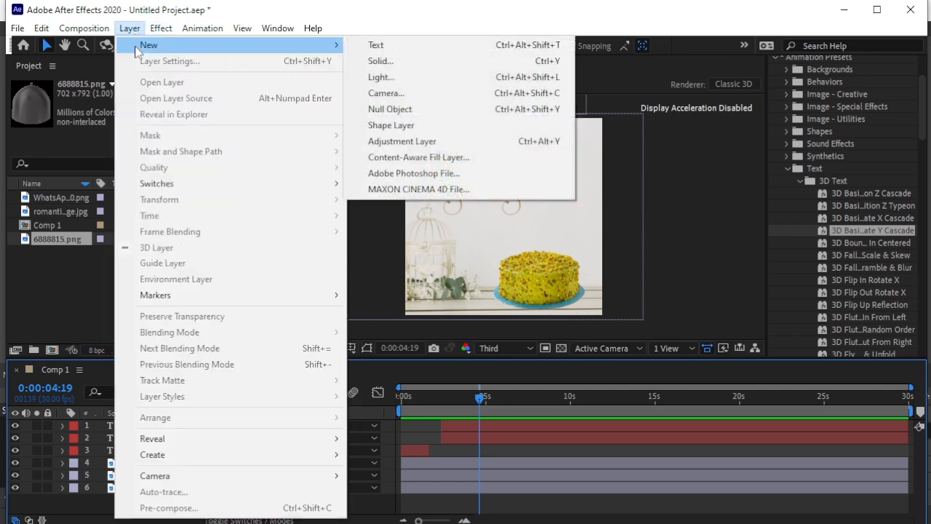
click(393, 62)
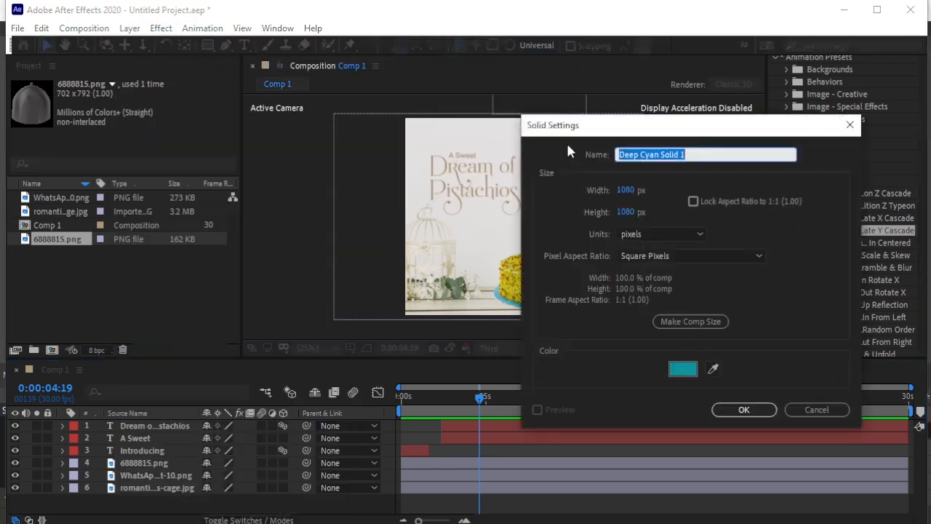
click(742, 410)
- Find the CC Particle Systems II effect and apply it to the deep cyan solid
scroll(801, 137, up, 2)
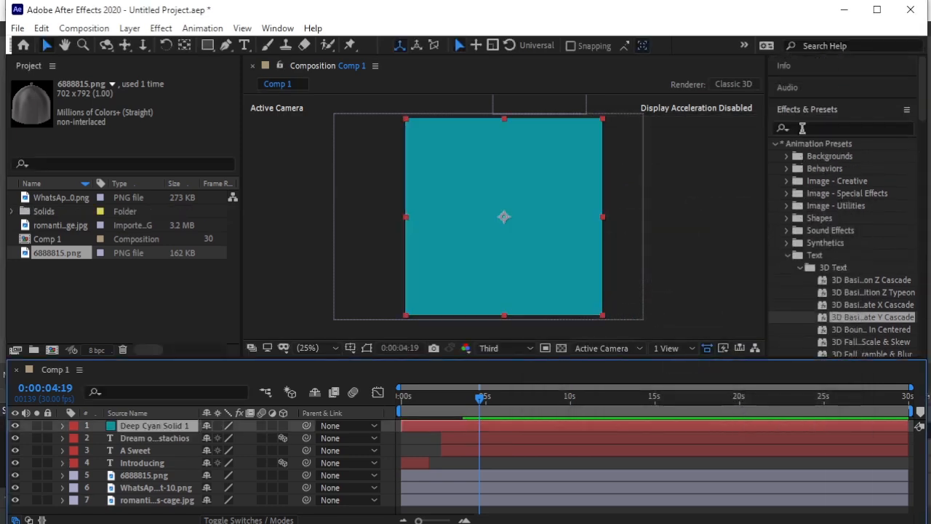
click(809, 129)
text(cc)
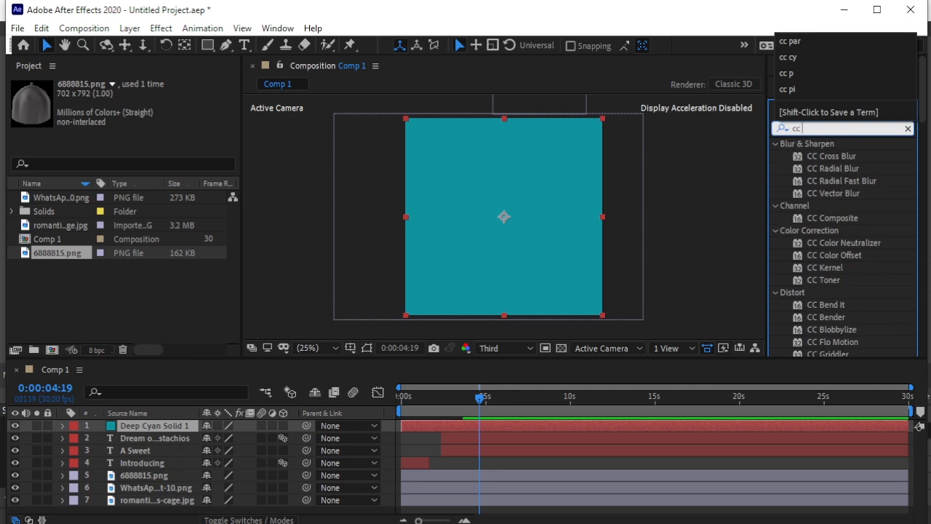
text( part)
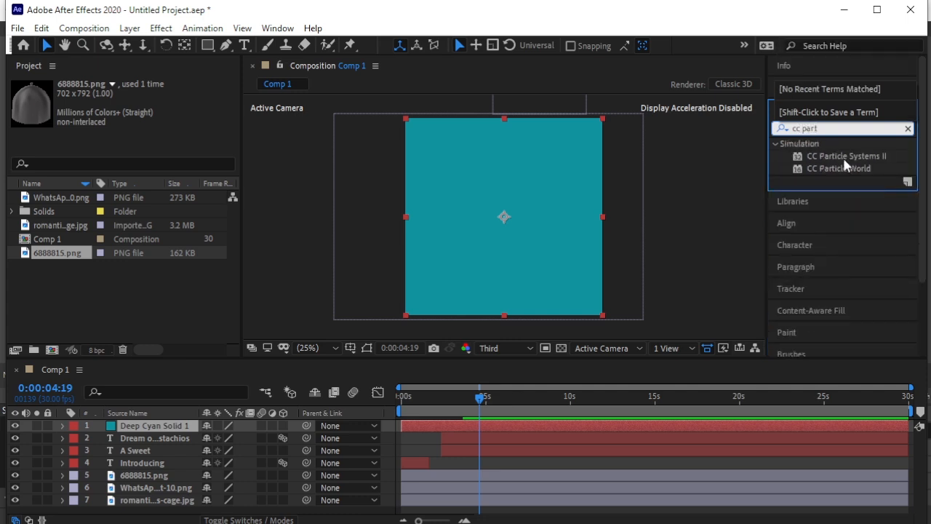
click(880, 157)
drag(867, 159, 153, 427)
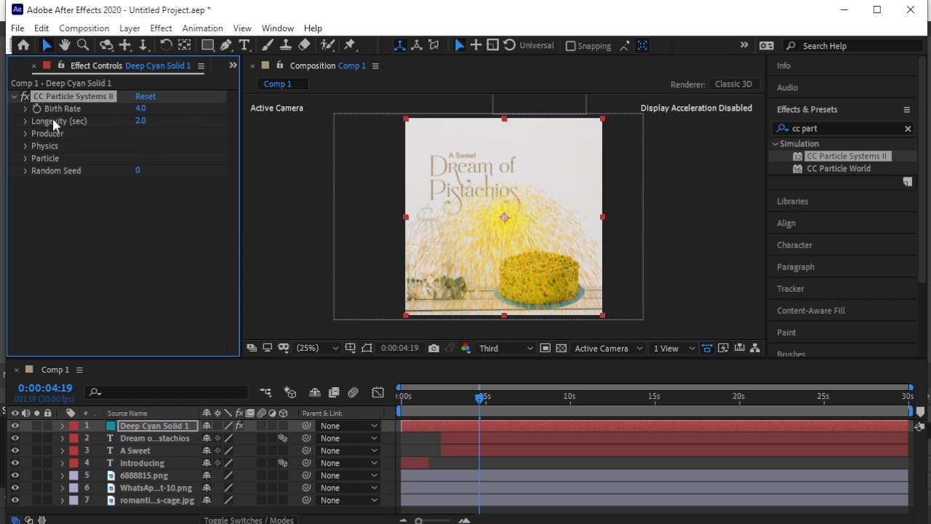
- Set the particle effect's Birth Rate to 0.5 and its Longevity to 1 second
click(139, 109)
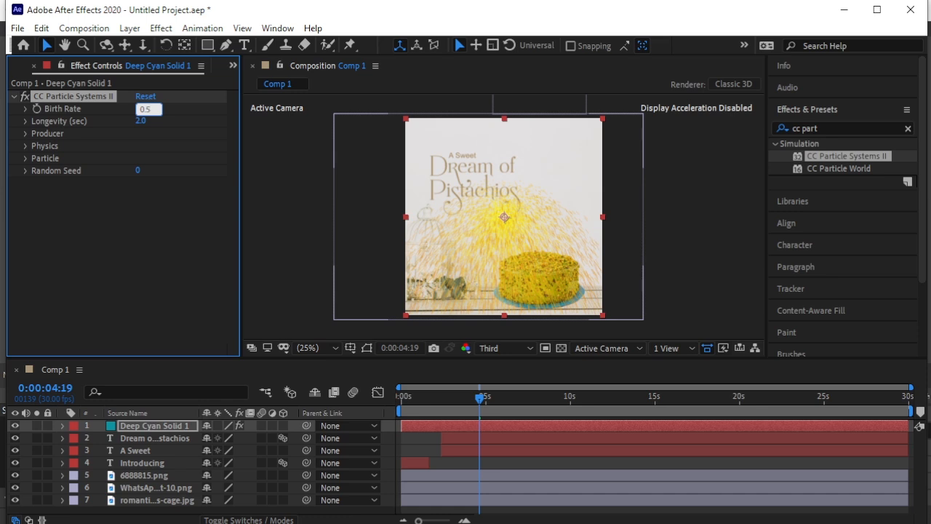
key(Tab)
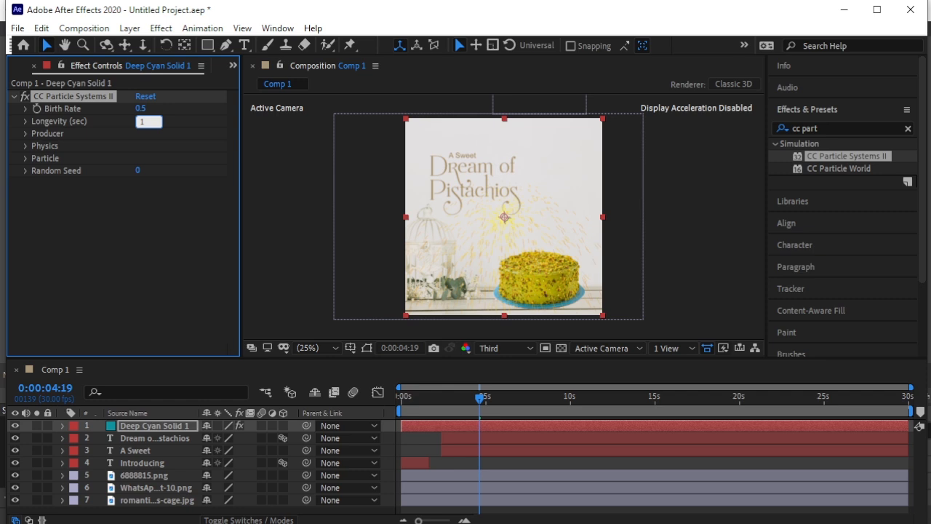
key(Return)
- Set the particle producer's Radius X and Radius Y to 0
click(26, 132)
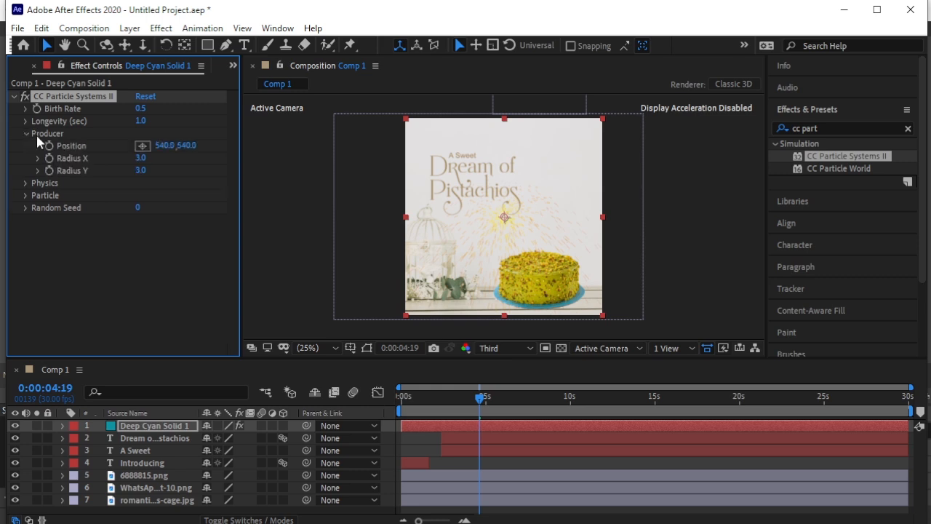
click(140, 159)
text(0)
click(141, 171)
text(0)
key(Return)
- Set the particle physics Velocity to 0.1 and Gravity to 0.1
click(25, 183)
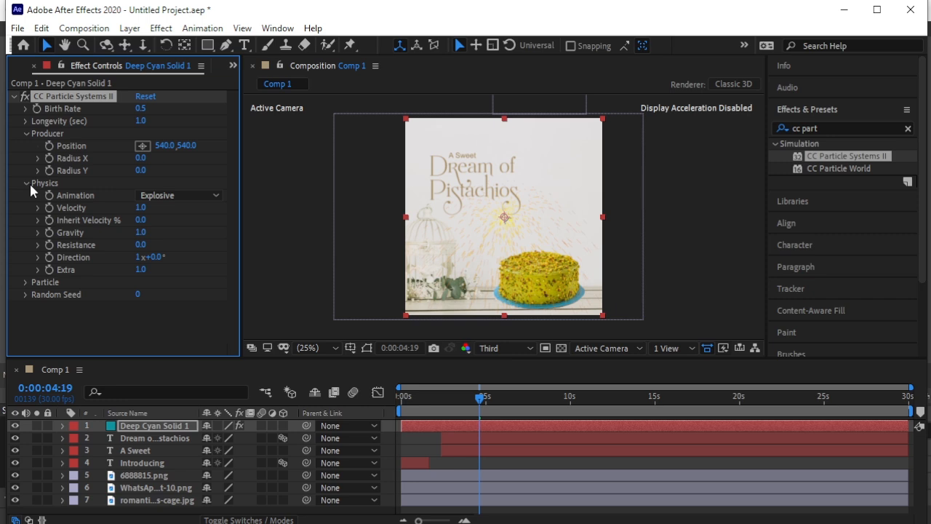
click(144, 209)
key(Return)
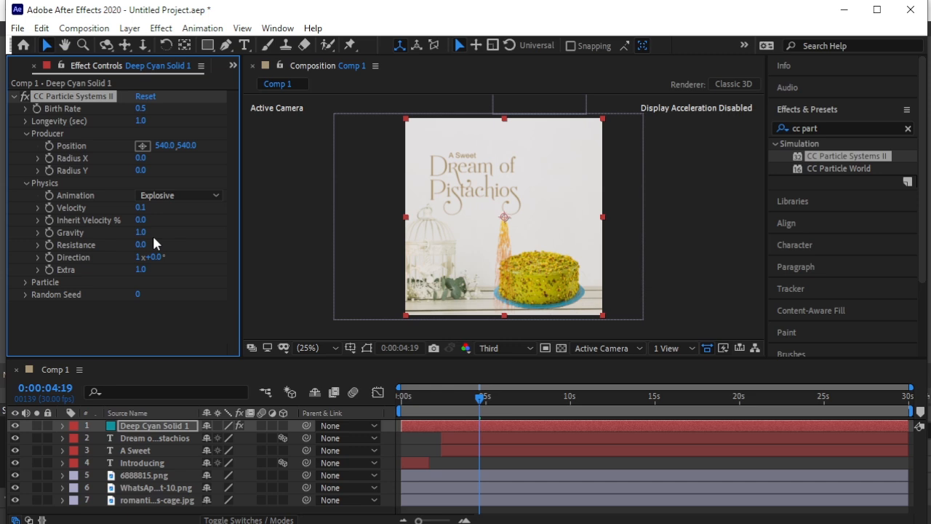
click(143, 232)
text(0.1)
key(Return)
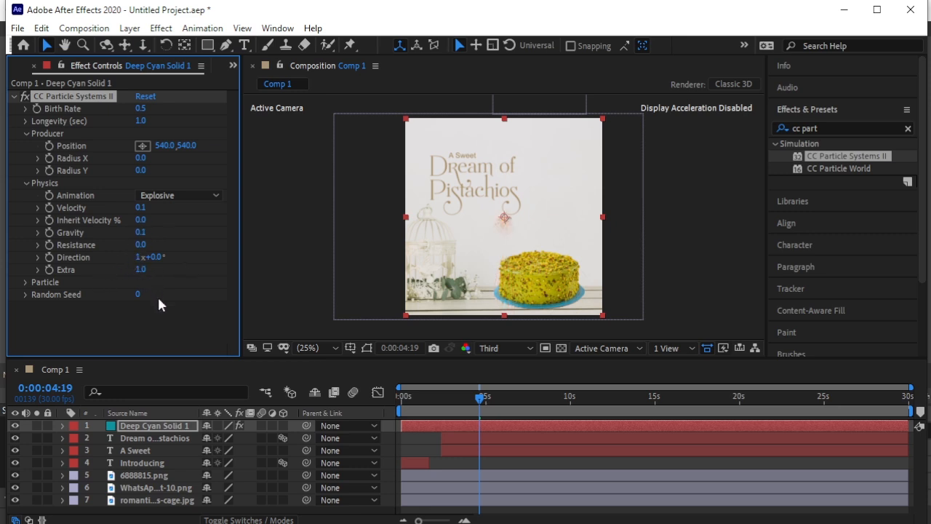
- Set the particles to the Star type with Death Size 0, a Fade In and Out opacity map and a white Death Color
click(26, 282)
scroll(116, 239, down, 4)
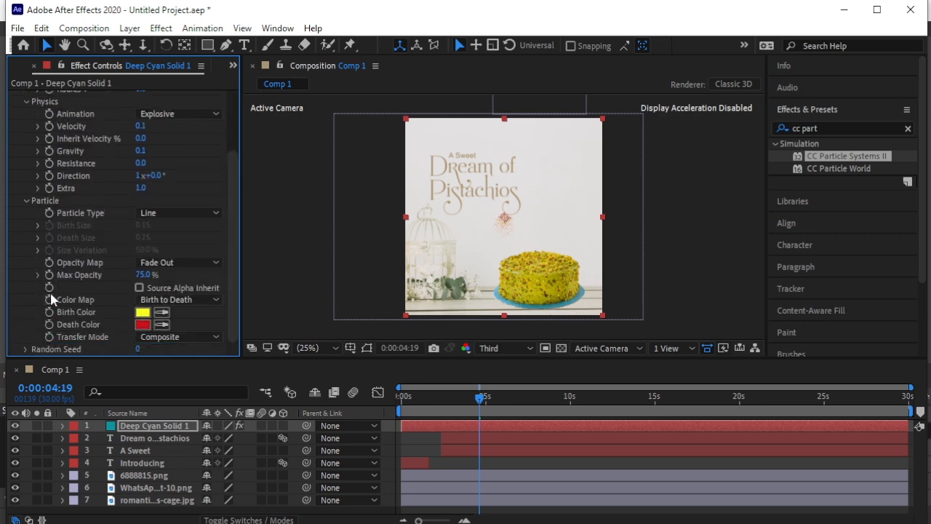
click(154, 212)
click(183, 244)
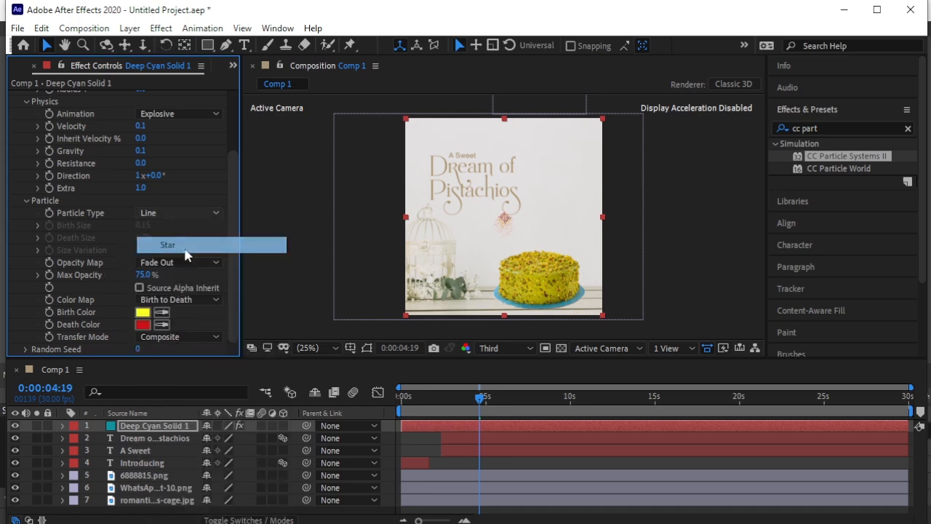
drag(143, 238, 46, 245)
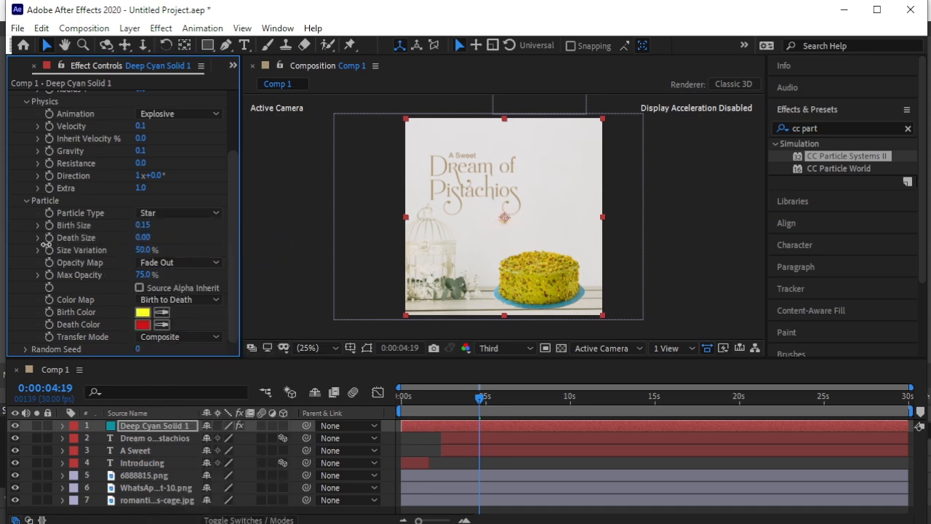
click(176, 262)
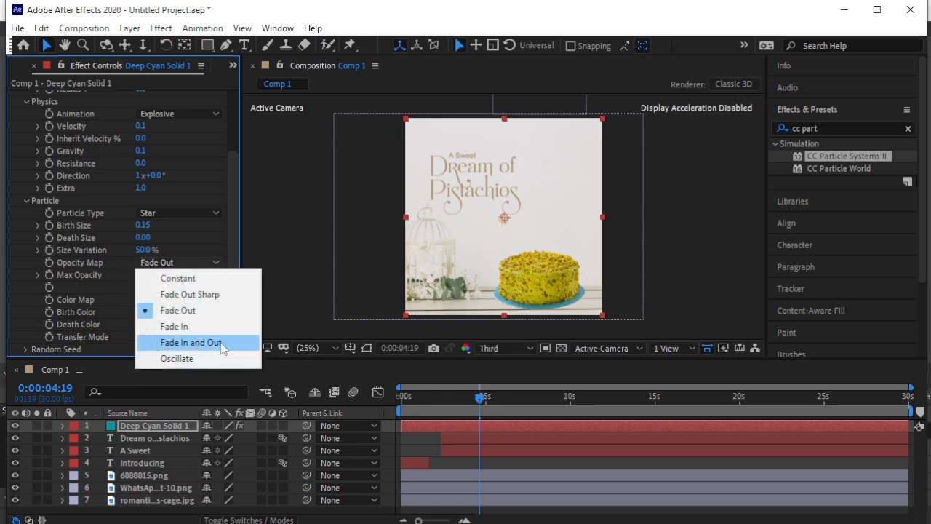
click(220, 342)
- Preview the star particles from 0:00:00:01 and change their Birth Color to white (FFFFFF)
drag(473, 404, 403, 397)
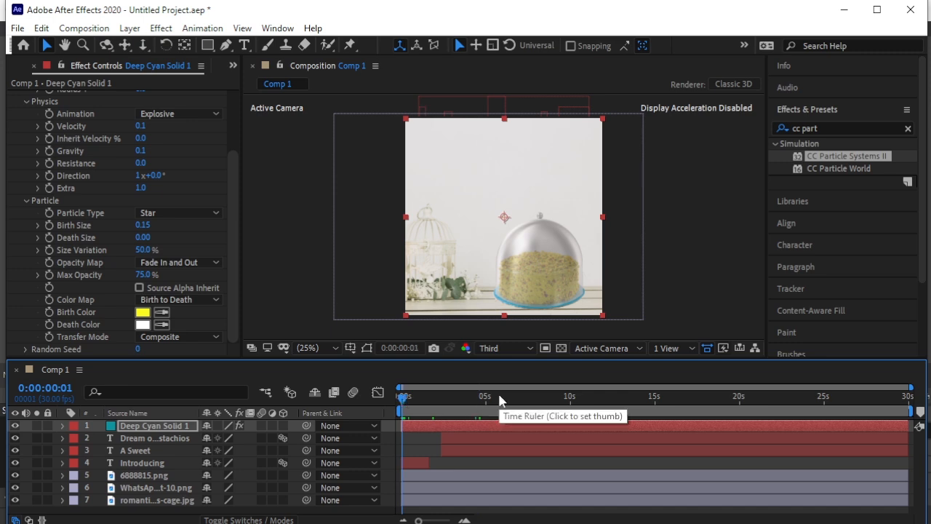
key(space)
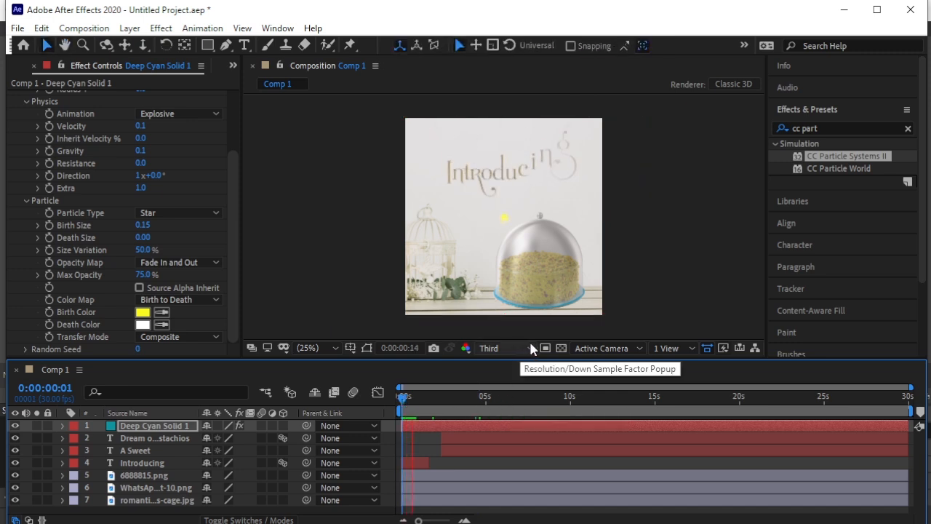
click(143, 312)
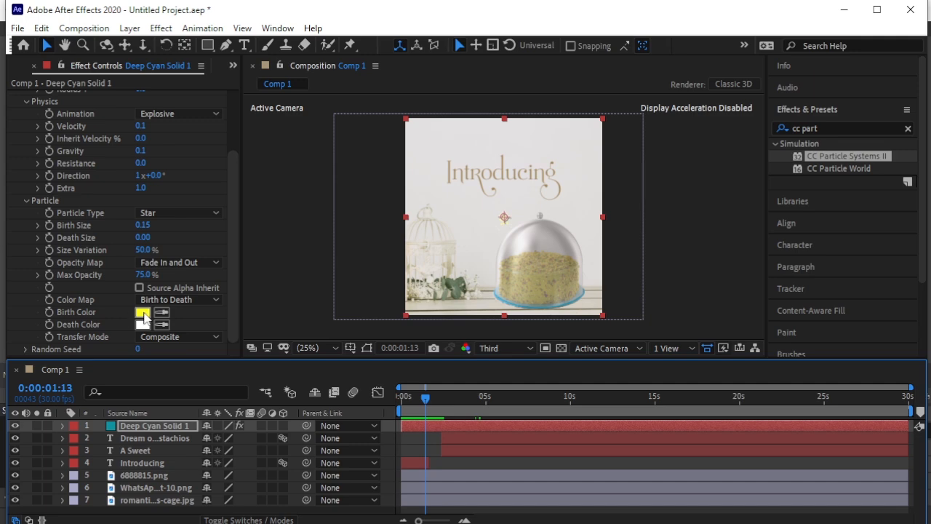
drag(101, 183, 88, 148)
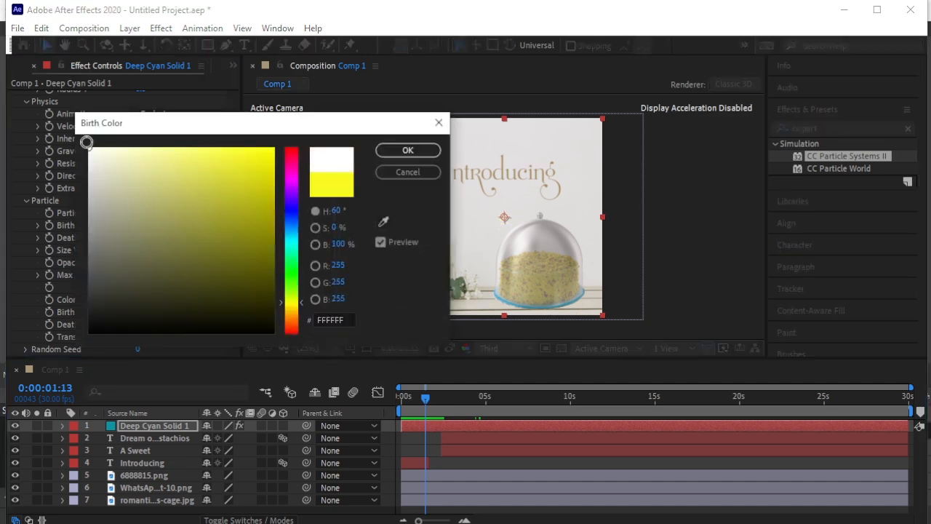
click(391, 152)
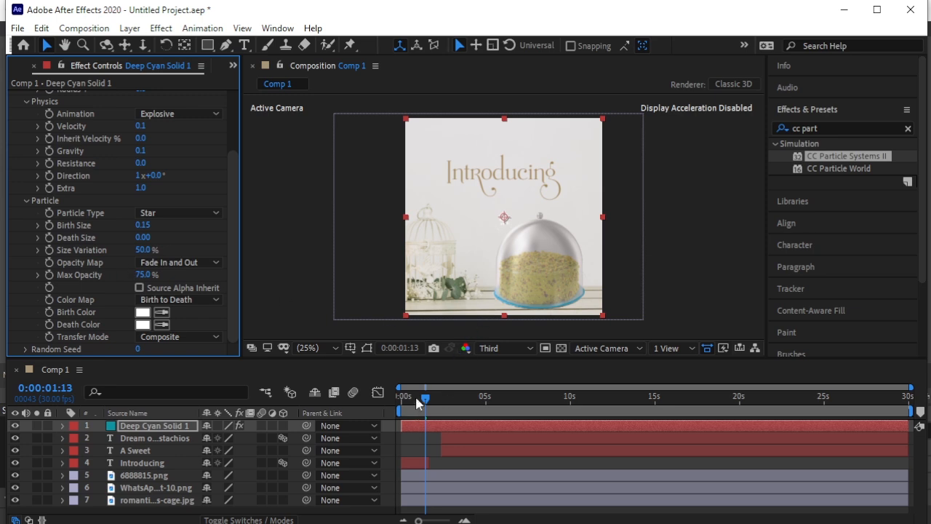
- Shift the particle solid layer in time so that it starts at 0:00:01:26
drag(429, 424, 461, 423)
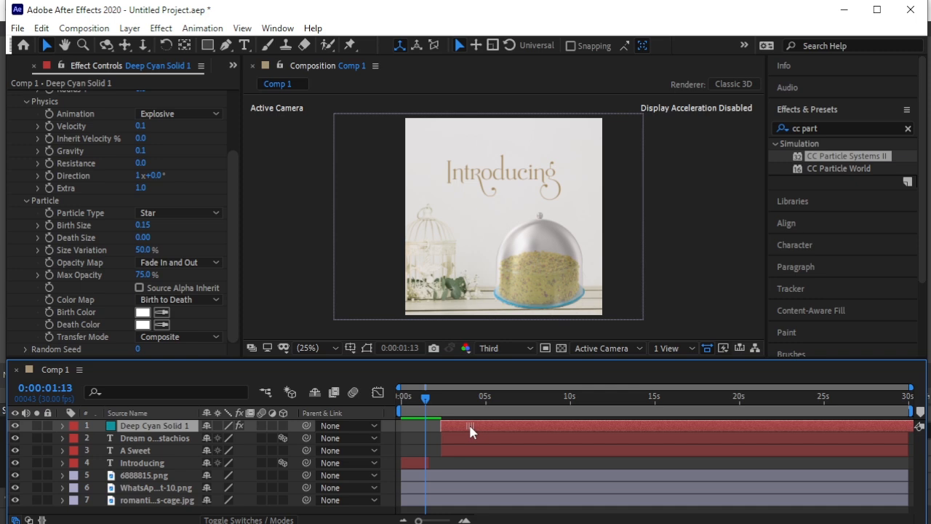
drag(461, 423, 462, 427)
- Keyframe the particle producer's Position at 0:00:01:26, placing the emitter at 964, 840 on the dome's right edge
scroll(98, 195, up, 3)
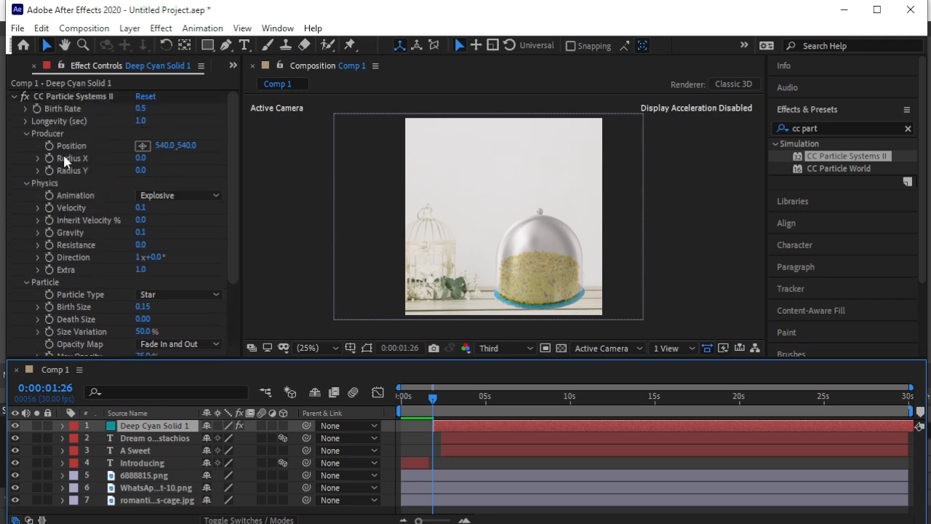
click(50, 149)
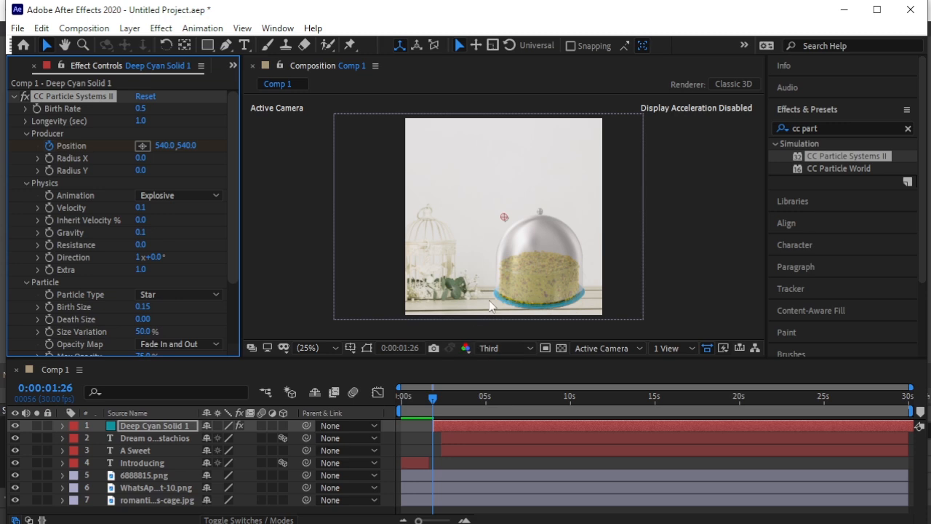
drag(507, 222, 537, 273)
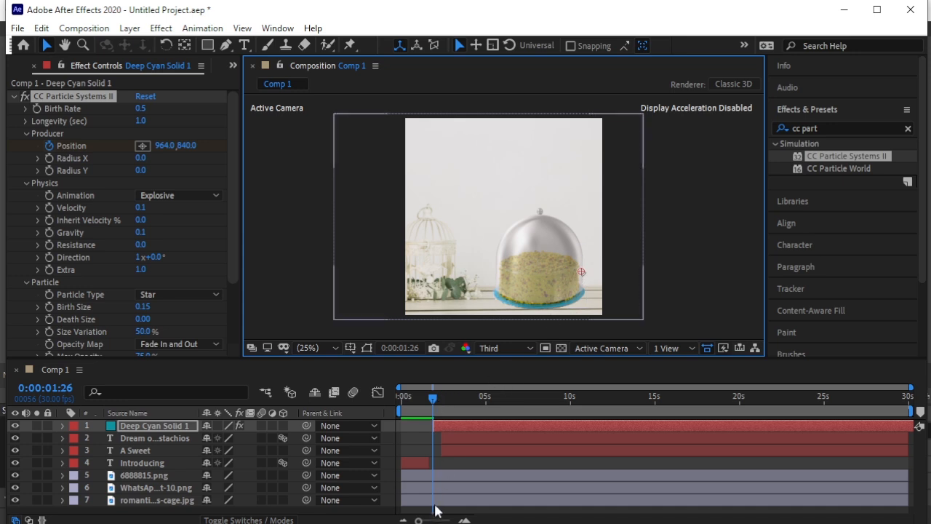
drag(420, 521, 450, 521)
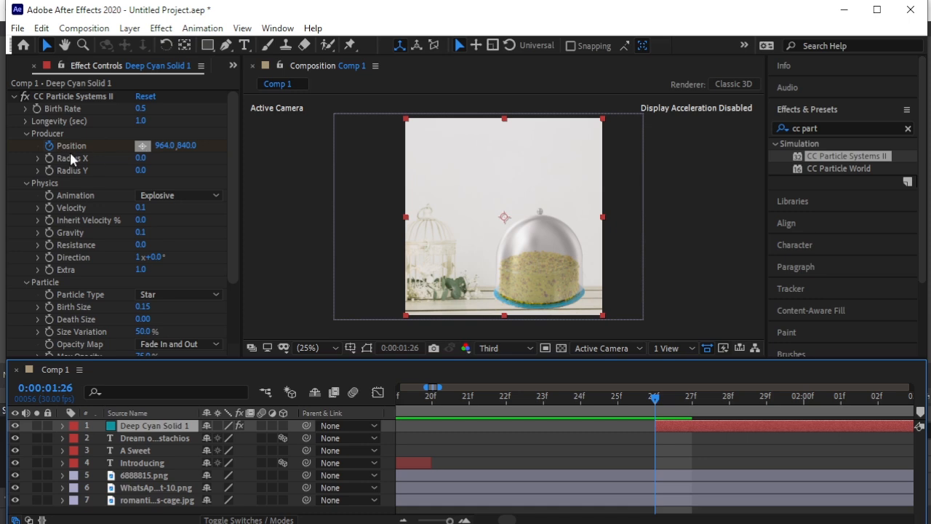
- Keyframe the particle producer's Position at 956, 840 at 0:00:01:26 and at 852, 1016 by the cake's base at 0:00:02:02
click(142, 145)
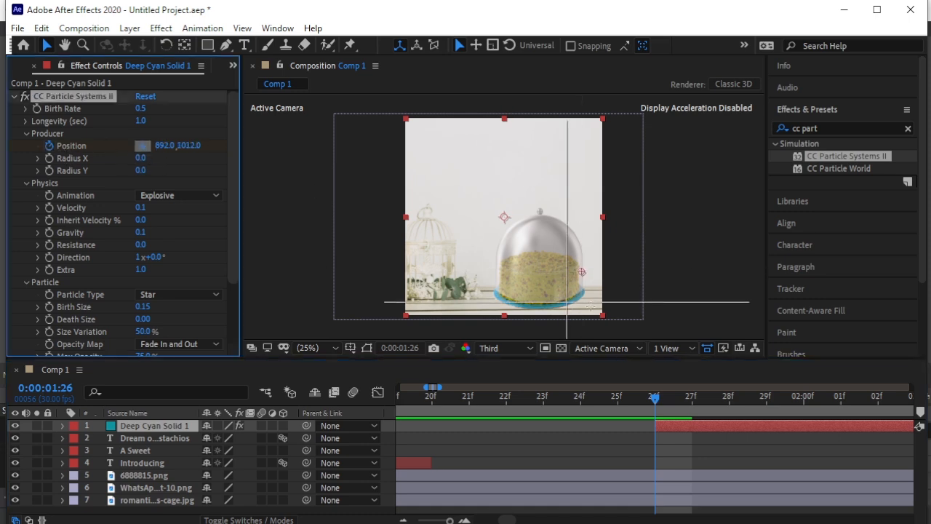
click(580, 272)
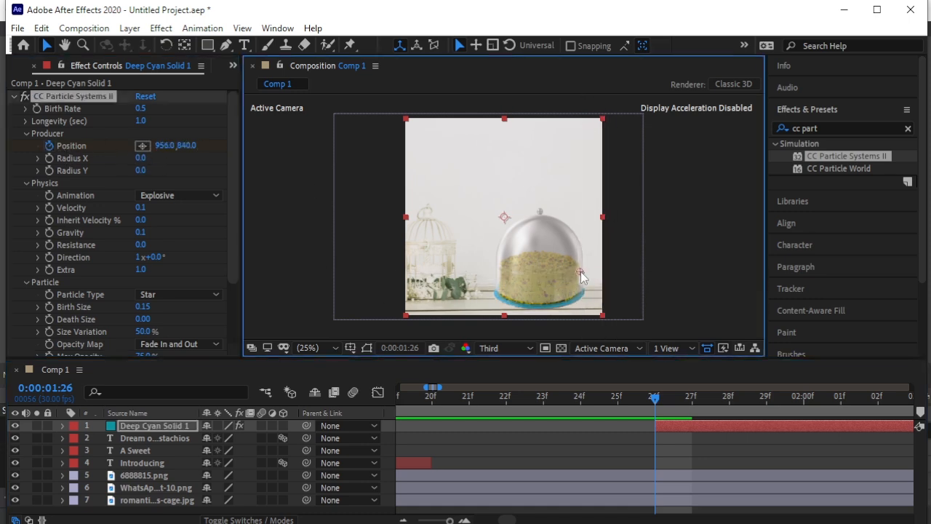
drag(657, 400, 878, 416)
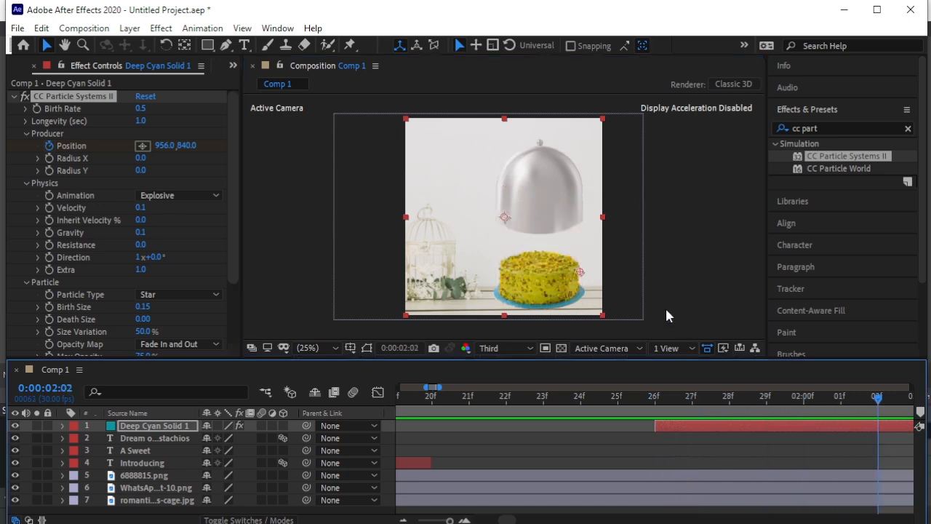
drag(580, 272, 562, 310)
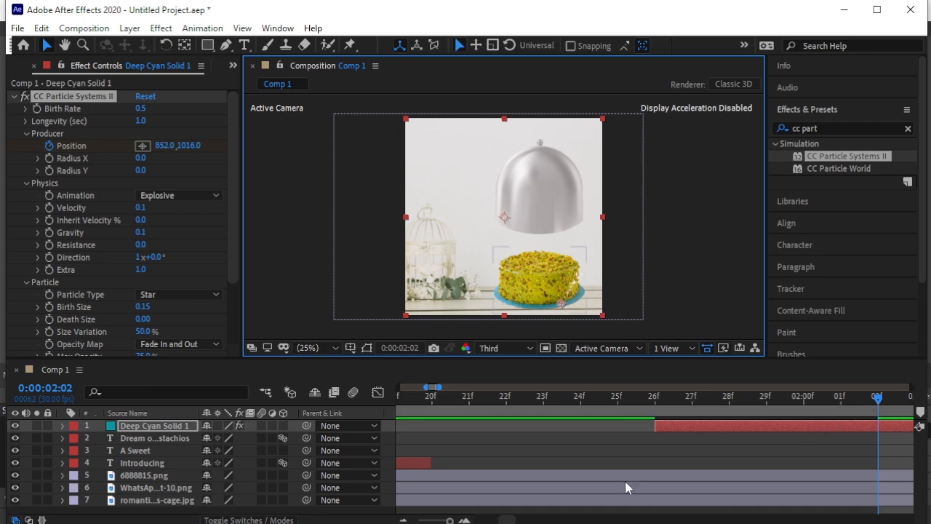
- Keyframe the emitter at the left side of the cake's base at 0:00:02:10 and at 436, 788 beside the cake at 0:00:02:17
key(minus)
key(minus)
drag(883, 399, 826, 431)
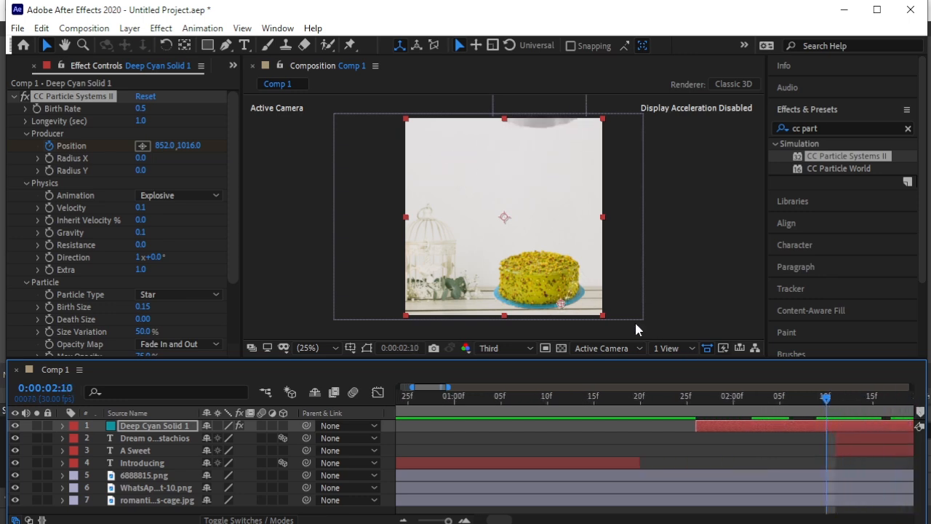
drag(561, 303, 502, 296)
drag(830, 396, 772, 420)
mouse_move(504, 295)
mouse_down()
mouse_move(482, 285)
mouse_move(513, 261)
mouse_move(487, 265)
mouse_up()
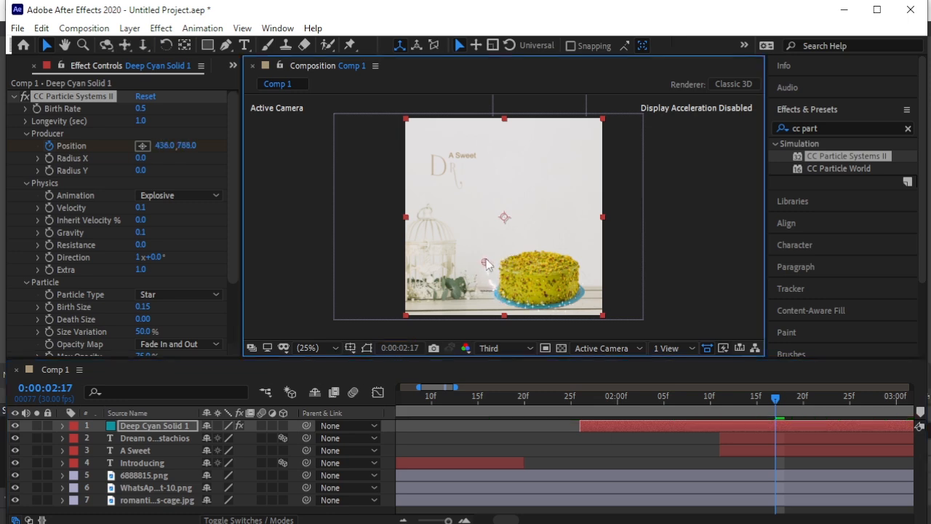
- Keyframe the emitter above the cake at 716, 692 at 0:00:02:25 and below the title's end at 648, 492 at 0:00:03:09
drag(783, 402, 850, 416)
drag(487, 265, 512, 247)
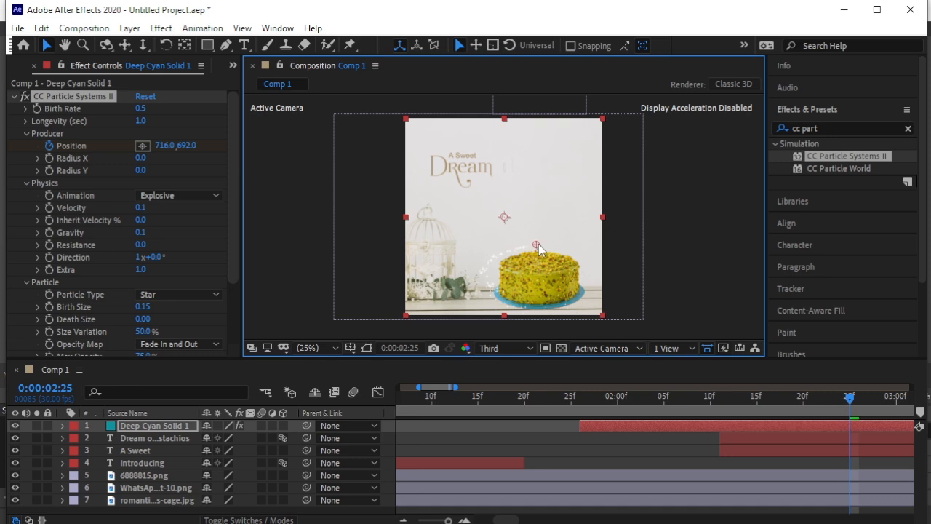
drag(850, 399, 910, 401)
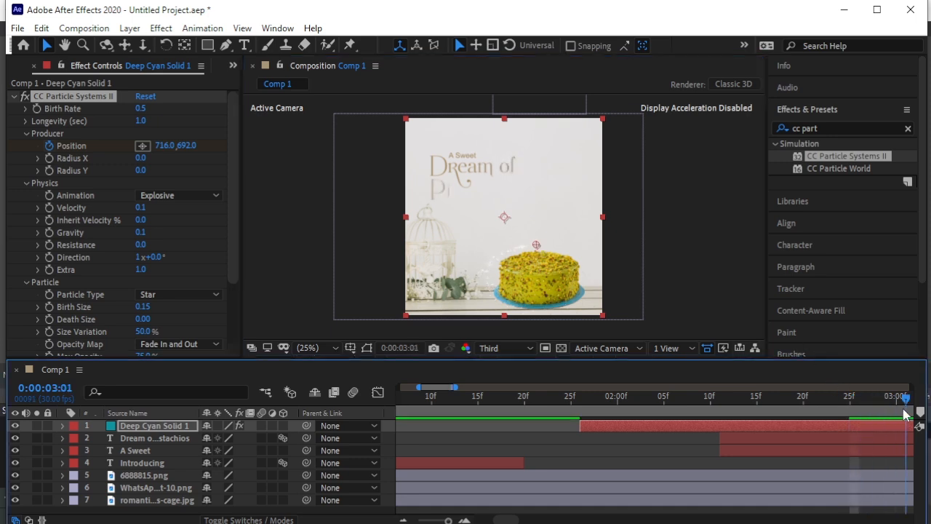
key(minus)
key(minus)
key(minus)
key(minus)
key(minus)
key(minus)
key(minus)
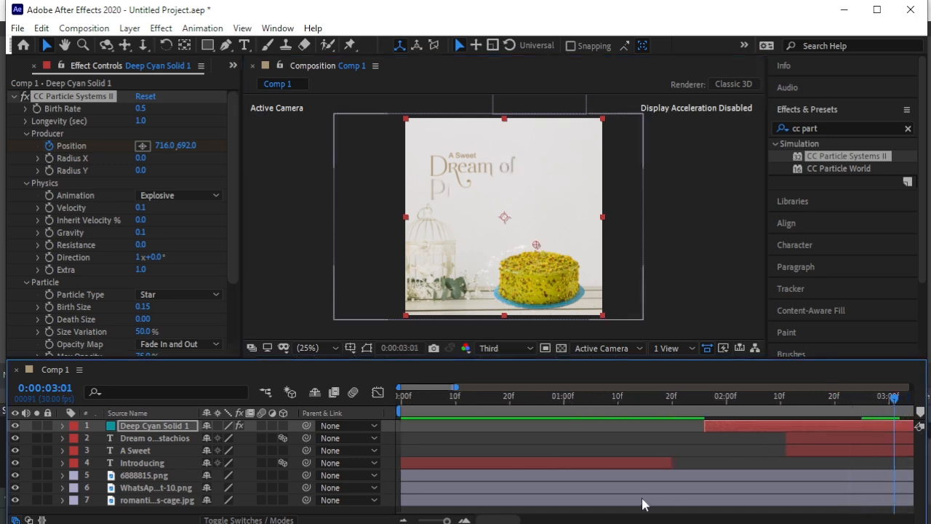
key(minus)
drag(665, 399, 690, 402)
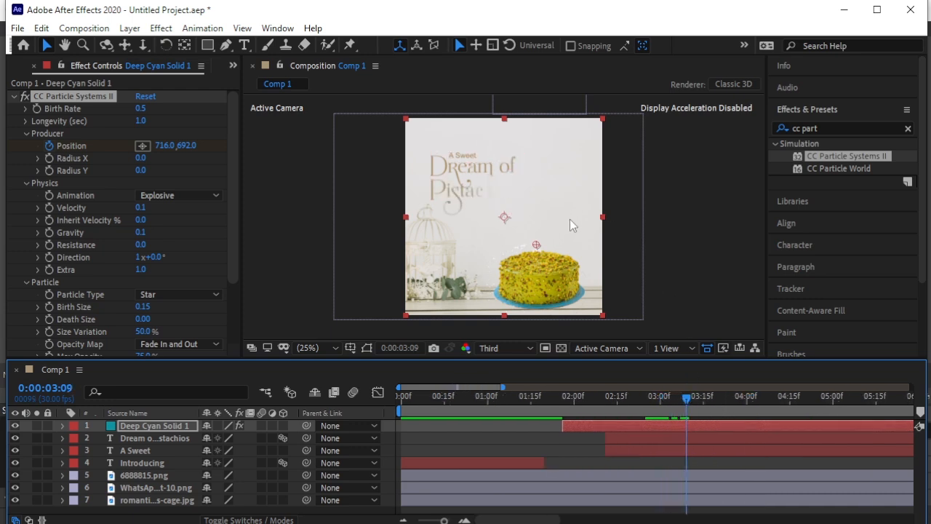
drag(543, 245, 530, 209)
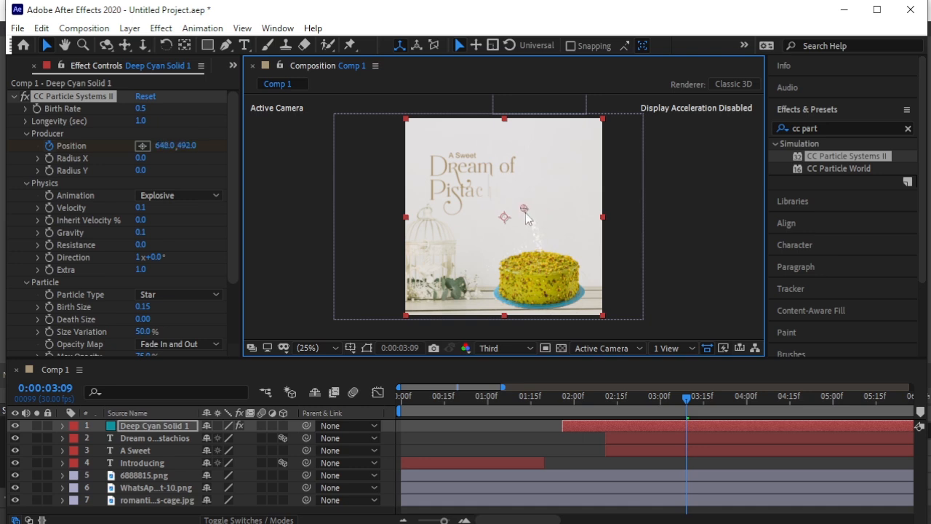
- Keyframe the emitter at 152, 380 on the start of "Pistachios" at 0:00:03:26 and at 220, 232 over "Dream" at 0:00:04:11
drag(687, 401, 737, 419)
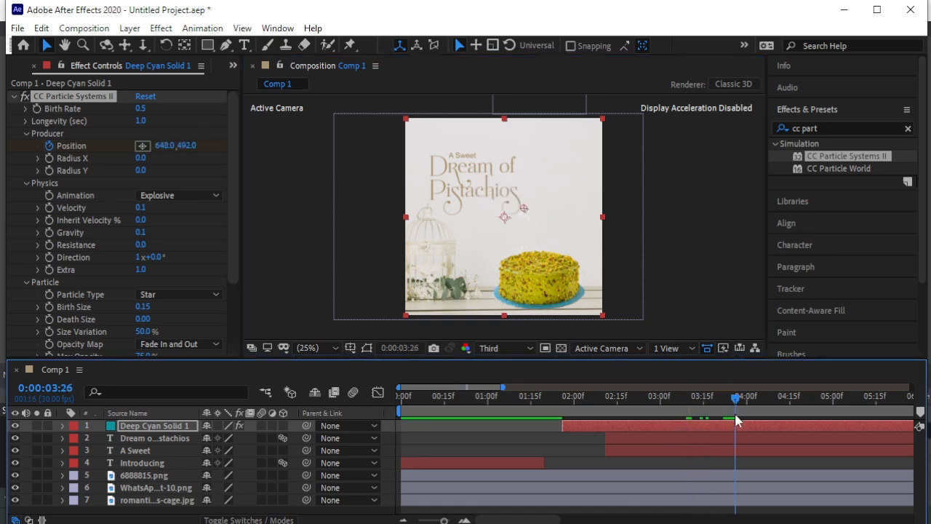
drag(524, 212, 427, 195)
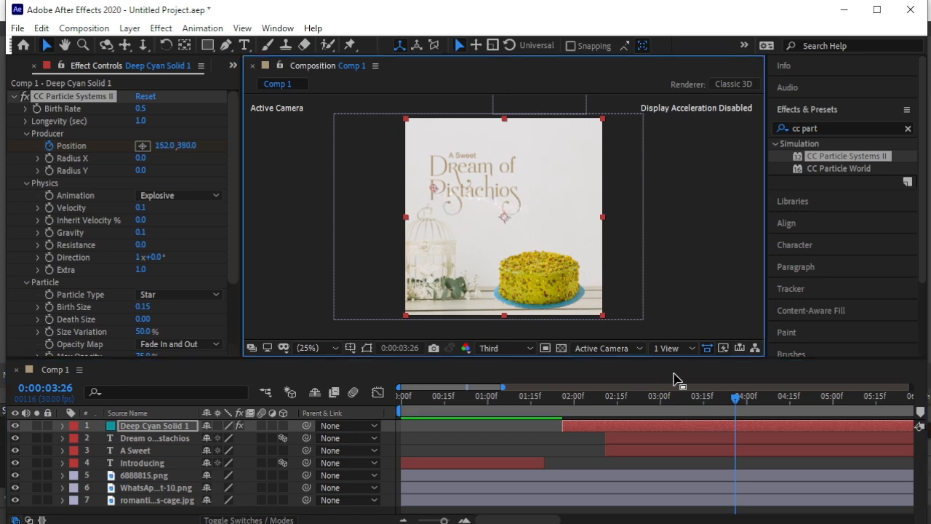
drag(737, 400, 779, 407)
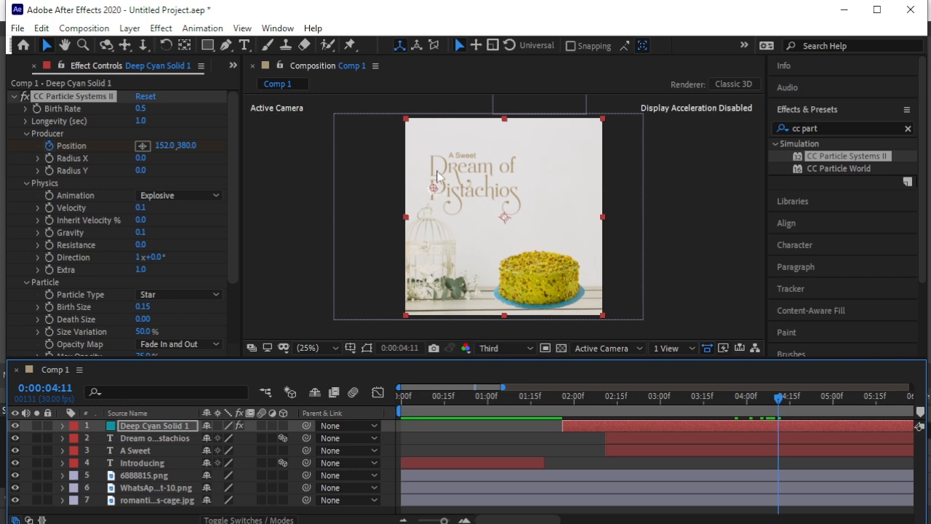
drag(437, 190, 446, 165)
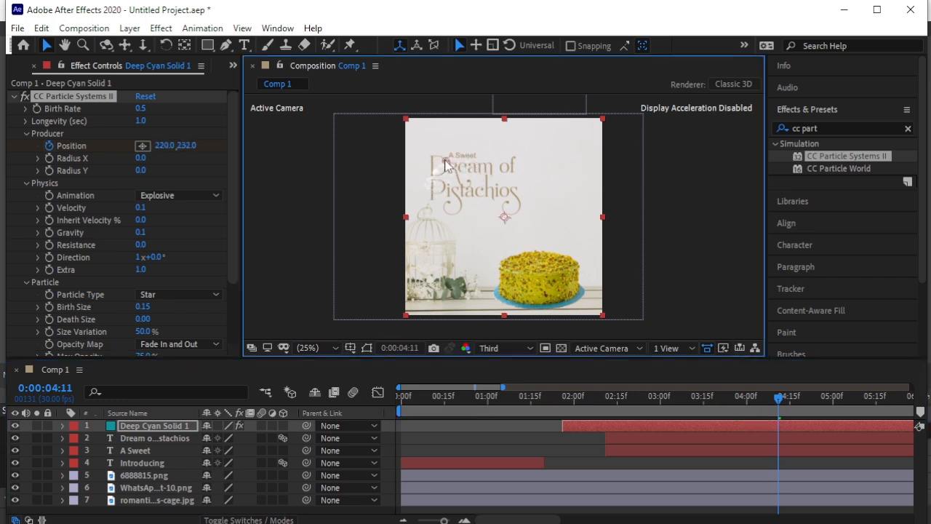
- Keyframe the emitter at 424, 296 near the end of "Dream" at 0:00:04:19
drag(778, 405, 802, 407)
click(455, 160)
drag(456, 160, 483, 171)
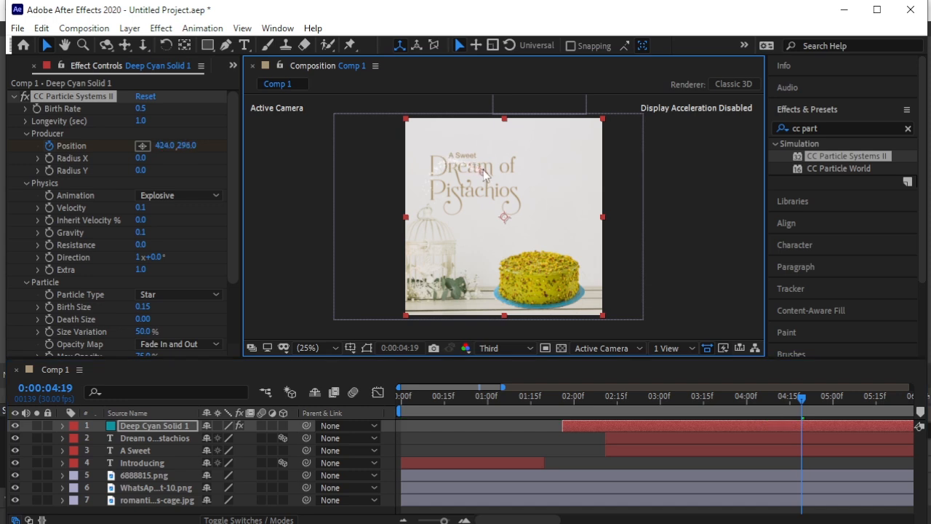
- Trim the end of the particle solid layer to 0:00:04:21
drag(806, 405, 807, 405)
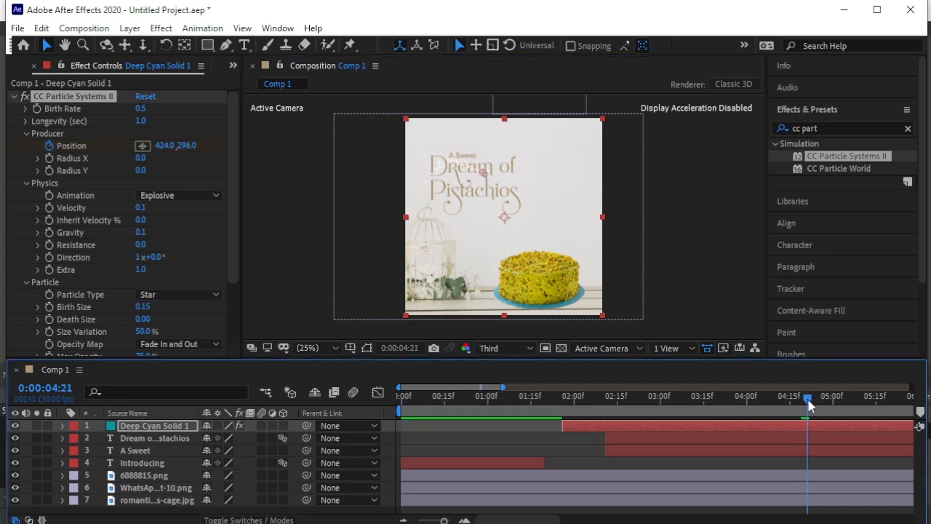
click(809, 425)
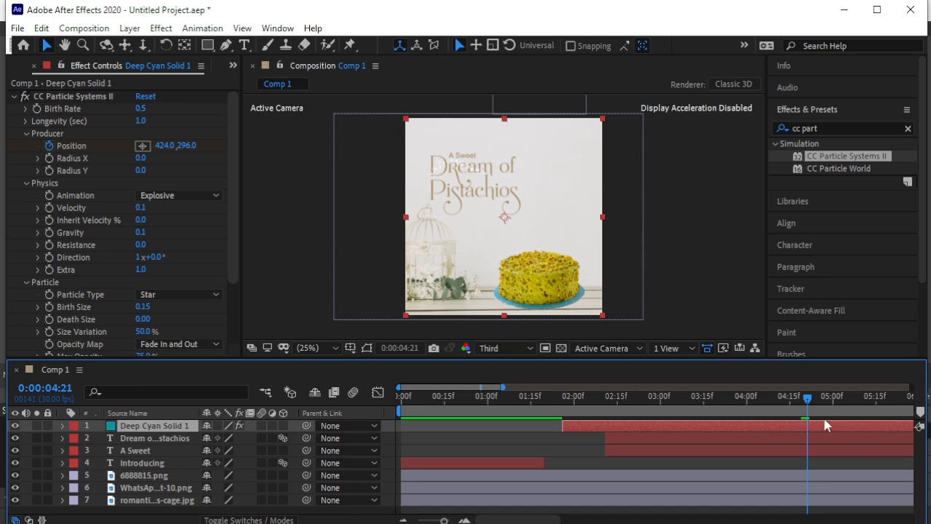
key(alt+bracketright)
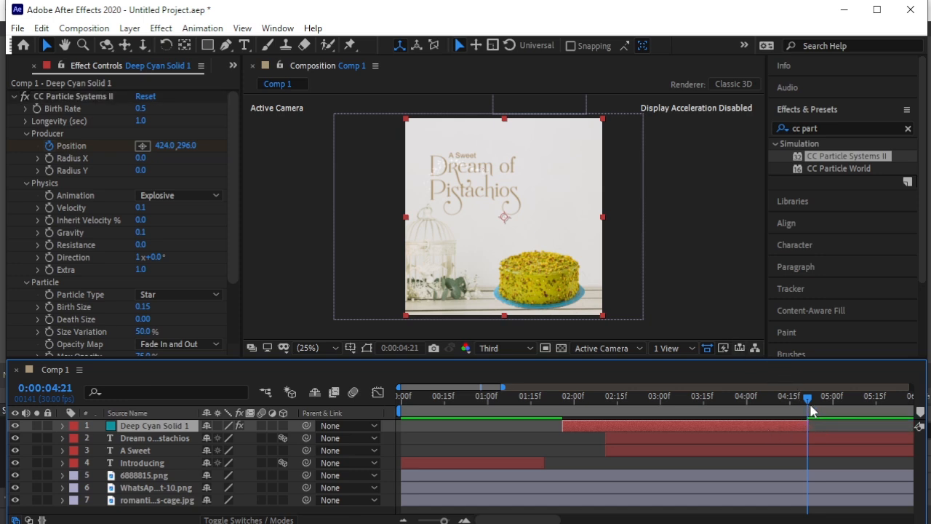
- Preview the star particles' motion around the cake and title from the start of the particle layer
drag(809, 403, 561, 414)
key(space)
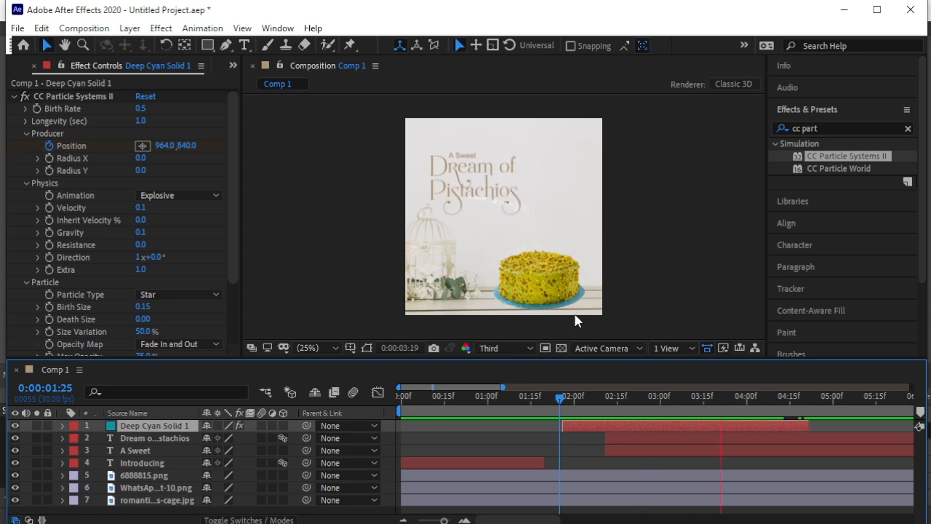
key(space)
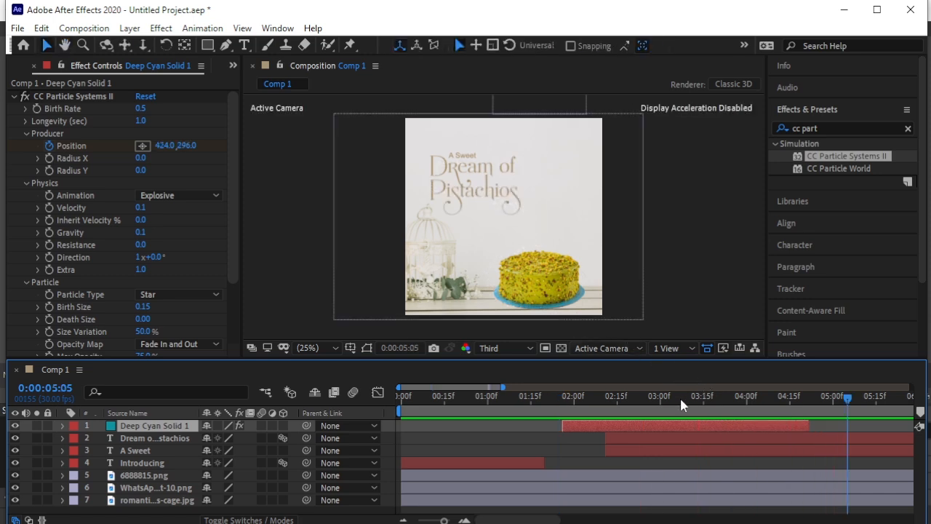
drag(846, 399, 563, 405)
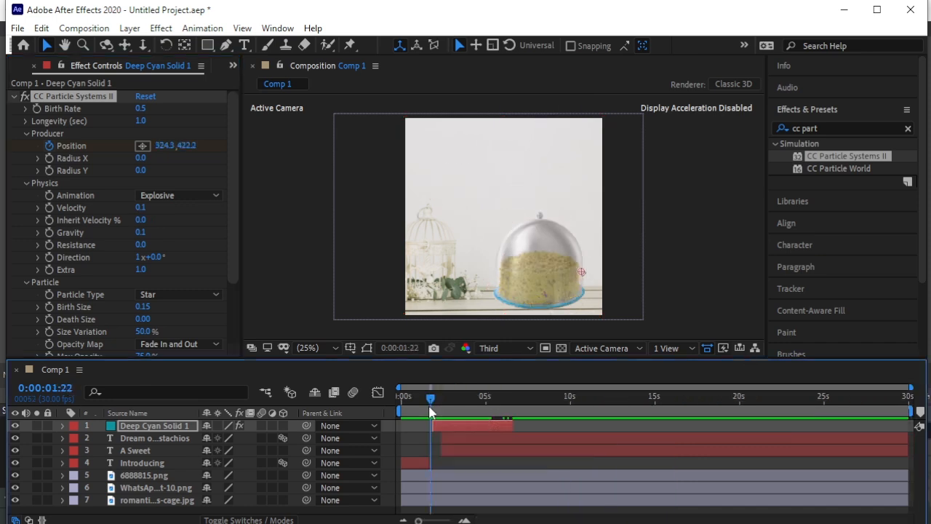
key(space)
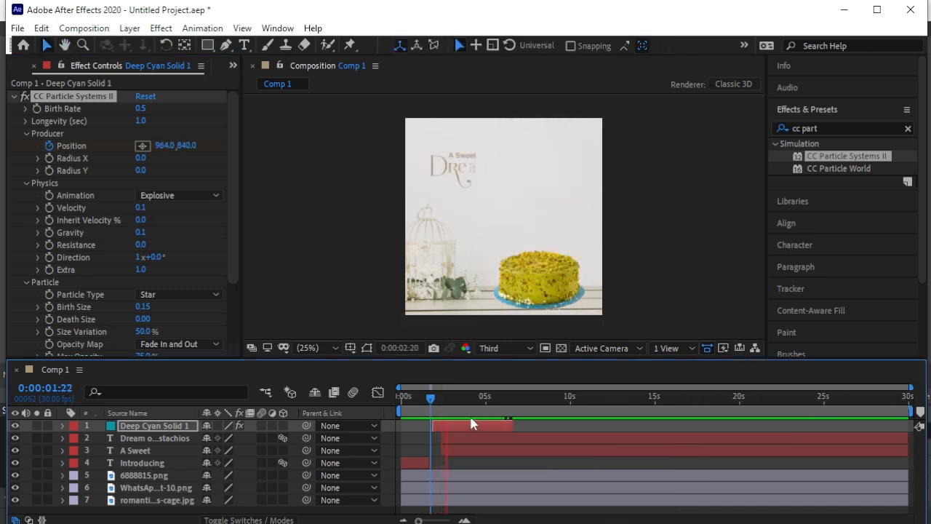